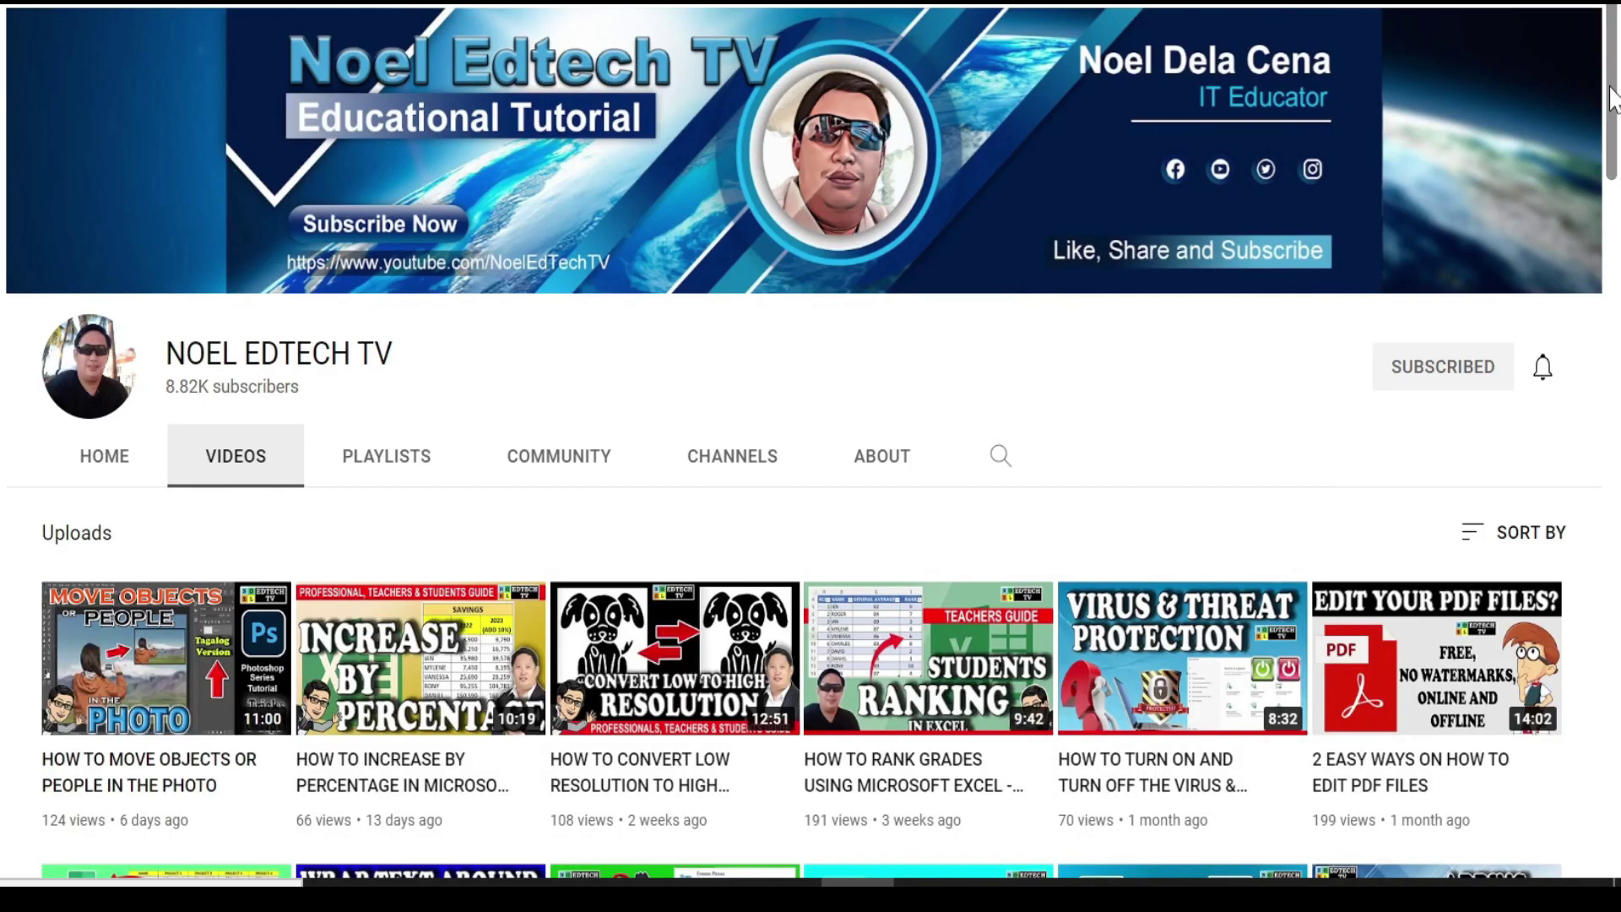
- Scroll down the tutorial channel's Videos tab on YouTube to browse its uploads
{"action": "left_click_drag", "start_coordinate": [1612, 89], "coordinate": [1616, 308]}
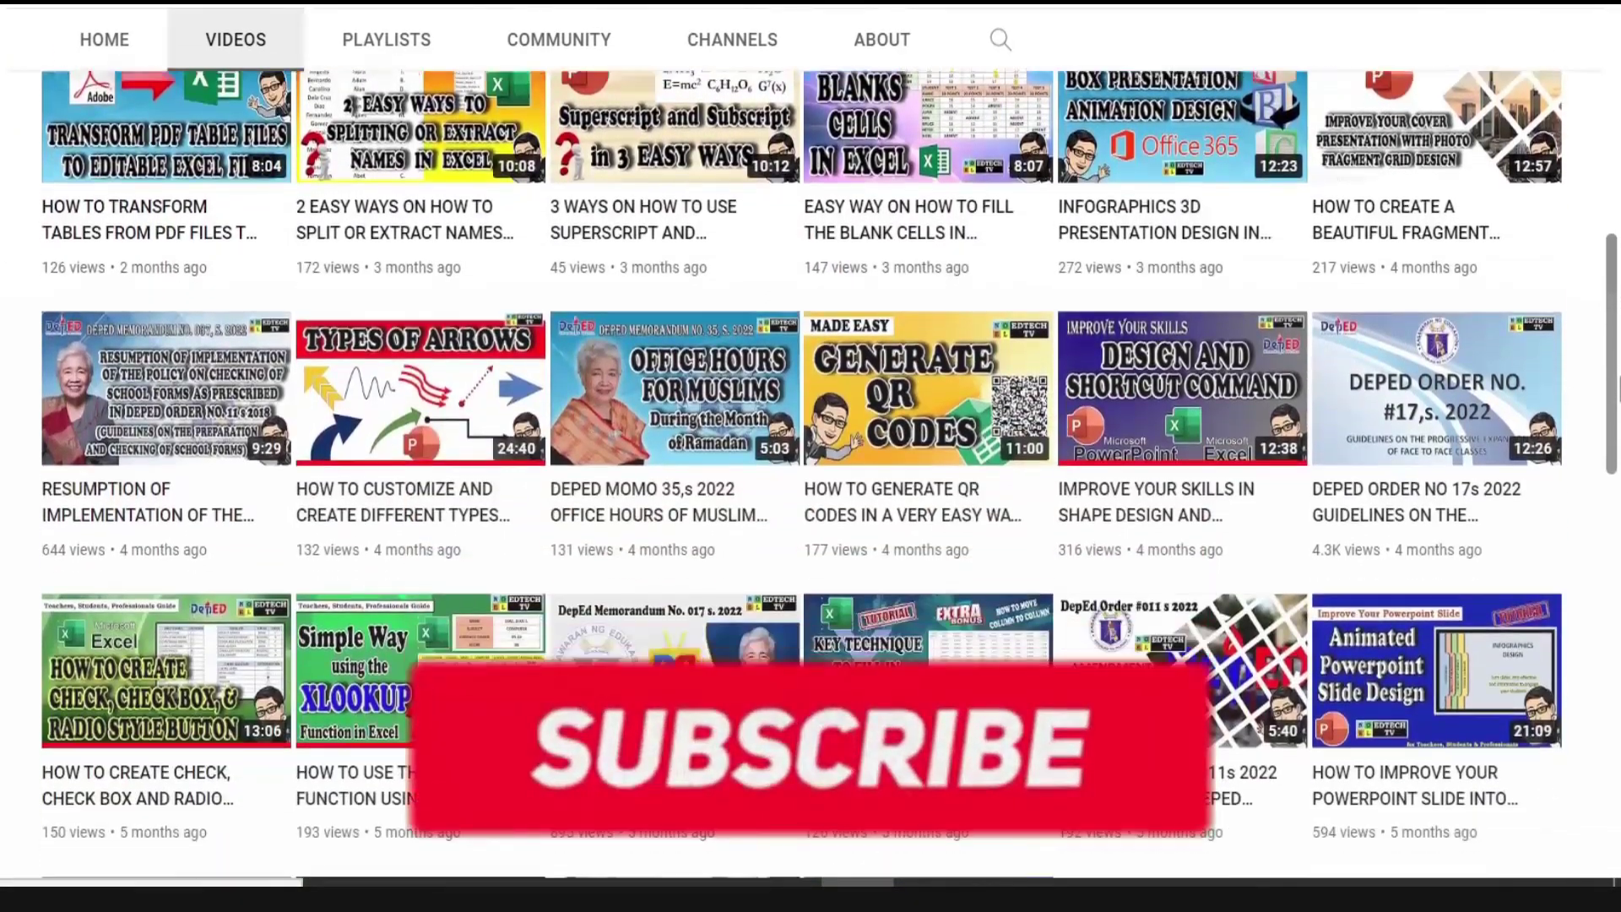
{"action": "left_click_drag", "start_coordinate": [1616, 308], "coordinate": [1607, 750]}
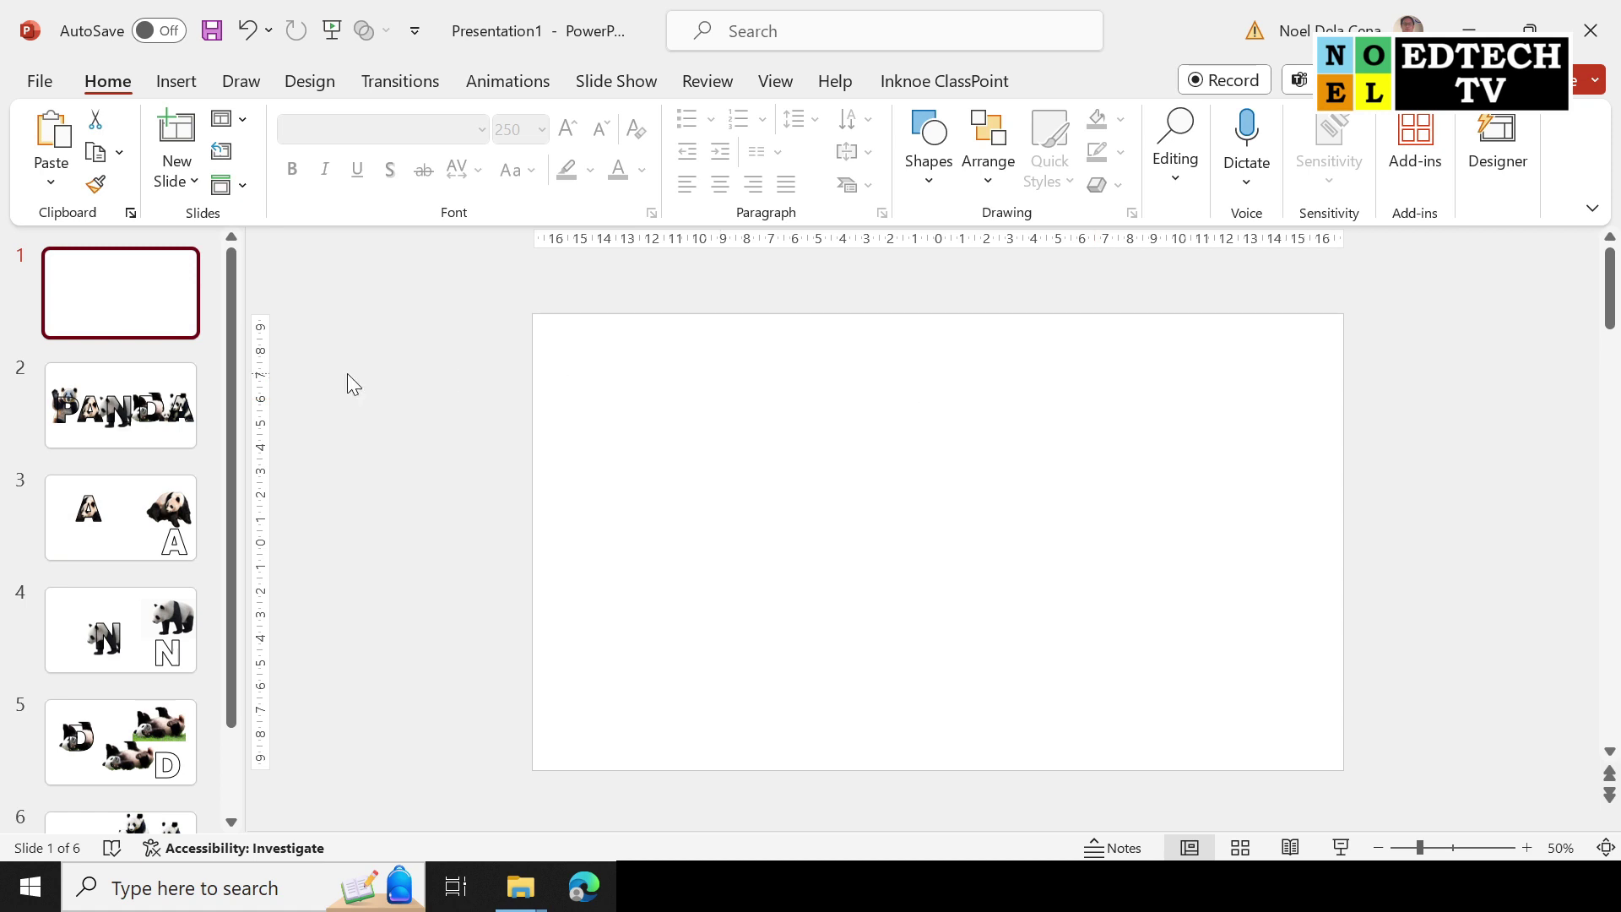
{"action": "left_click", "coordinate": [144, 403]}
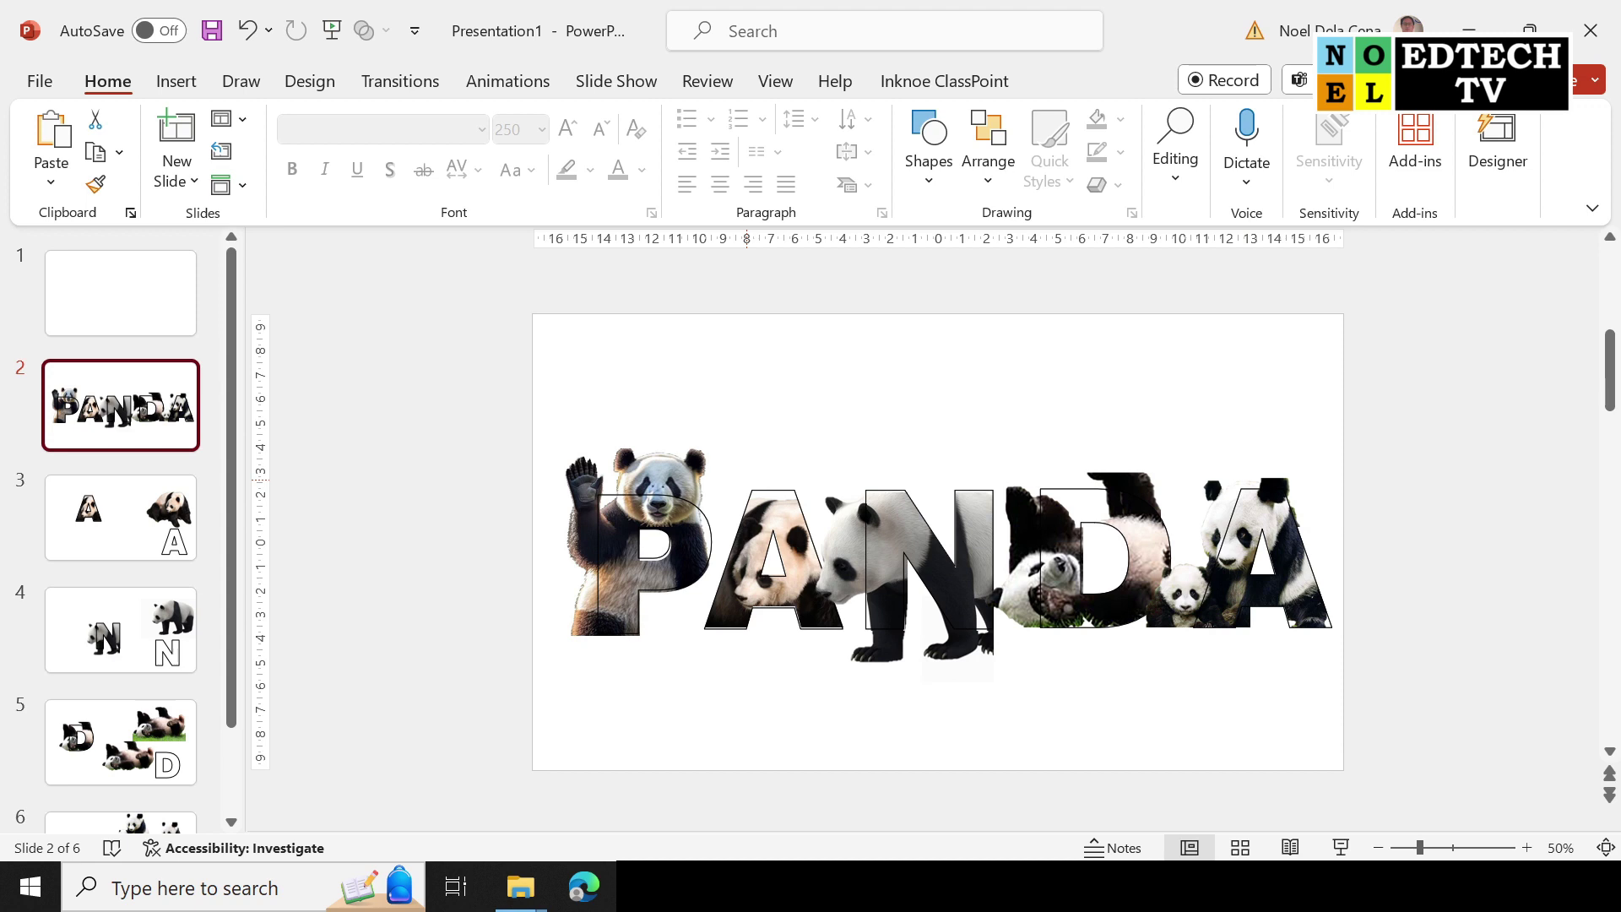
{"action": "left_click", "coordinate": [93, 312]}
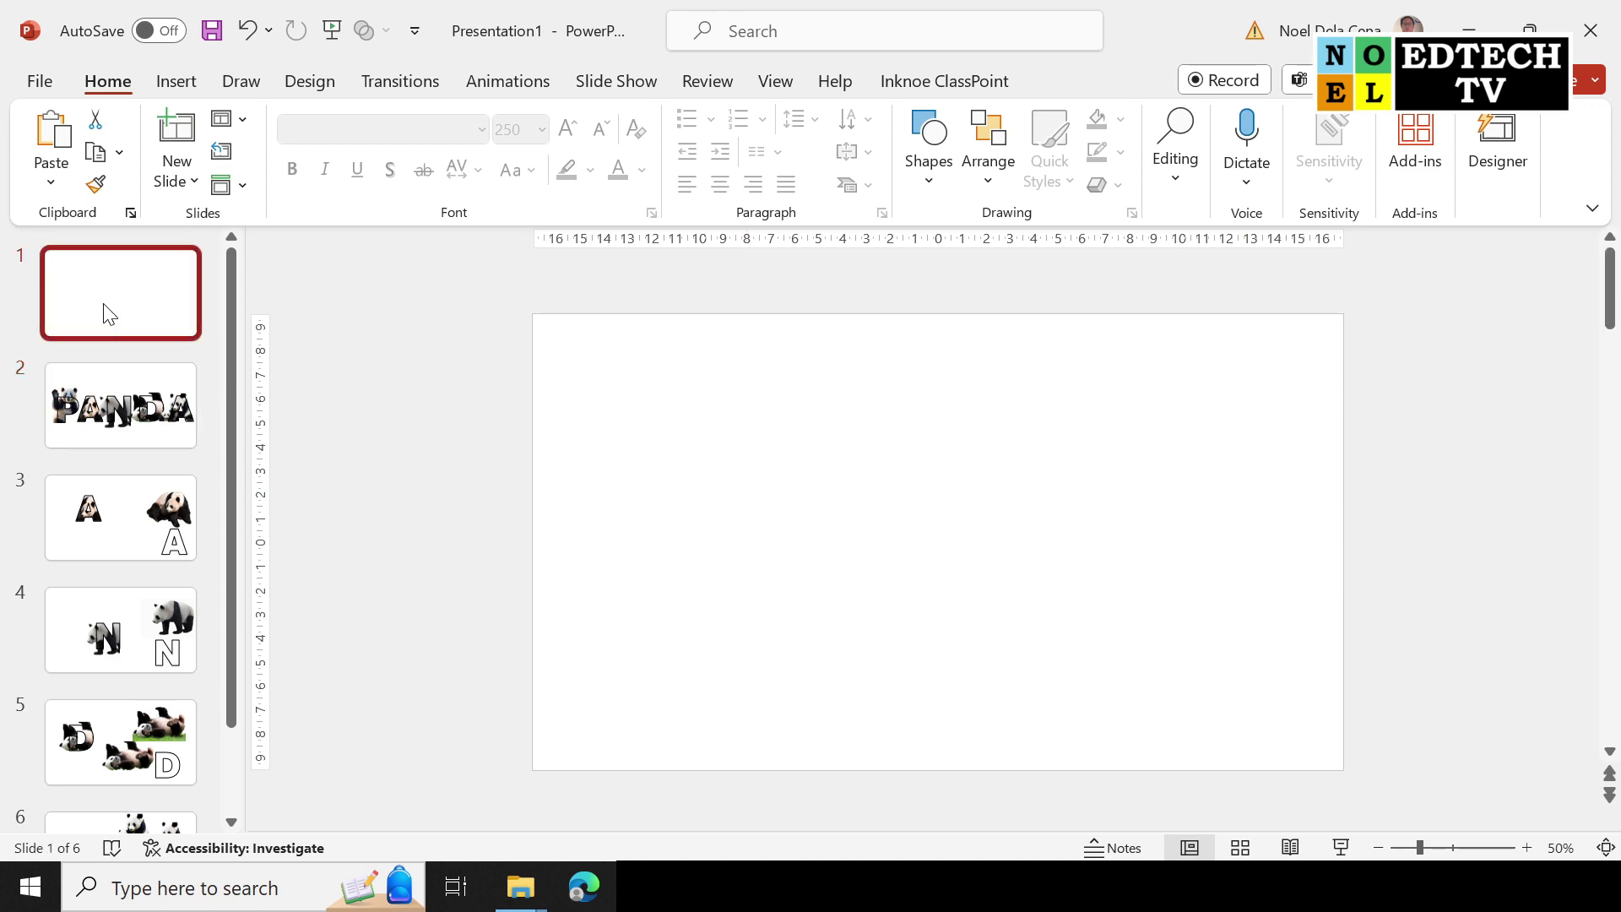
- Insert PAND 2.jpg from this device and drag it to the upper right of slide 1
{"action": "left_click", "coordinate": [183, 84]}
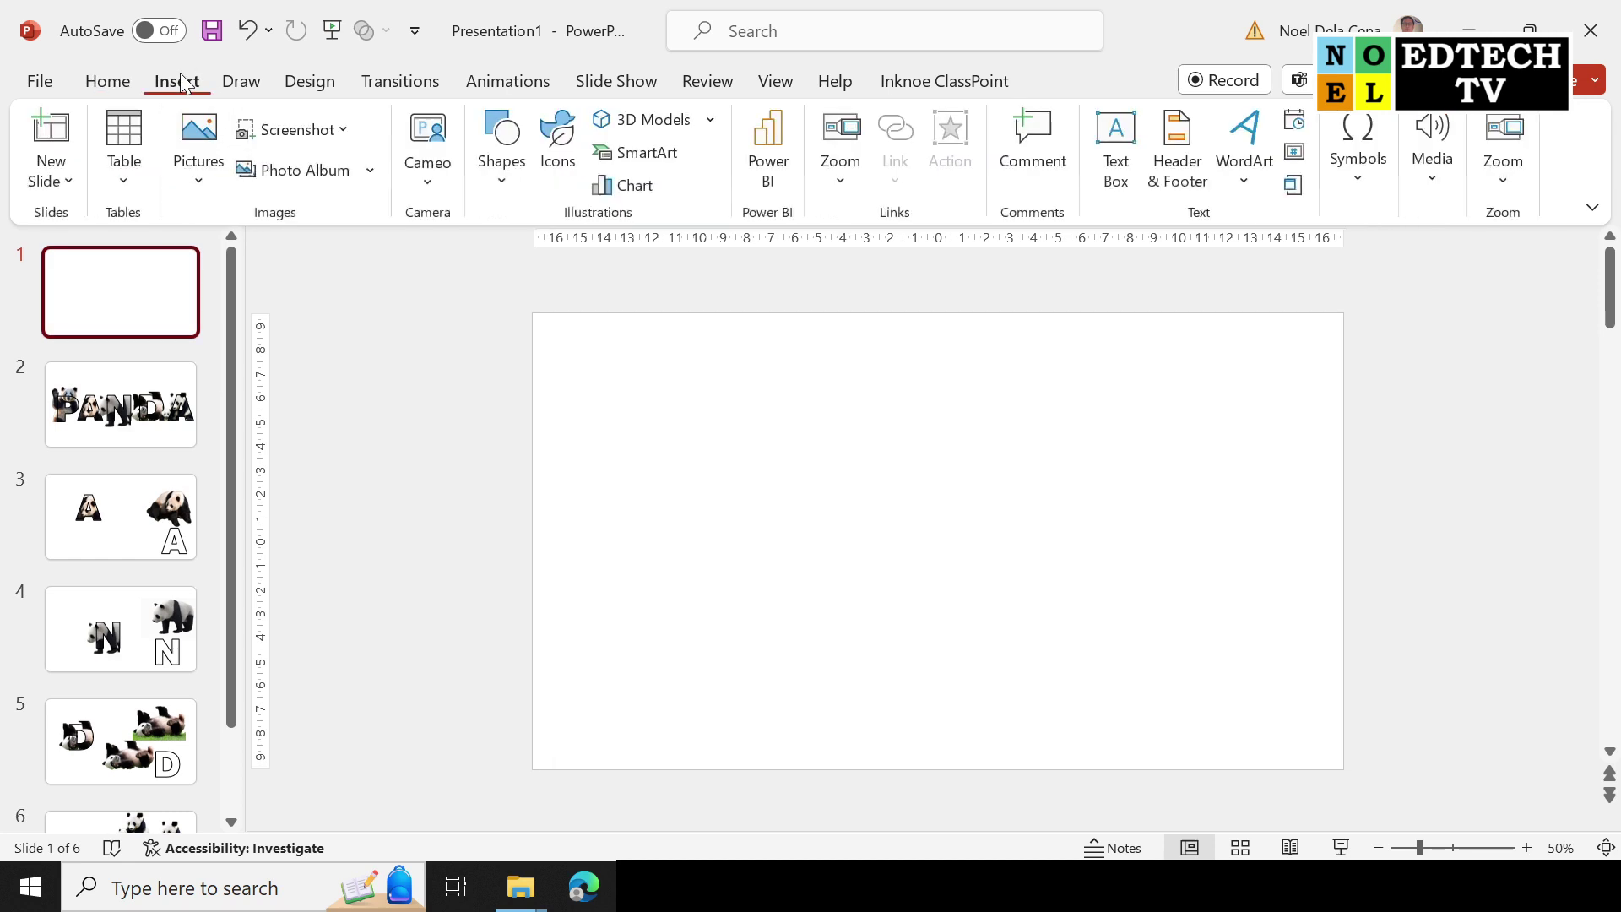
{"action": "left_click", "coordinate": [210, 157]}
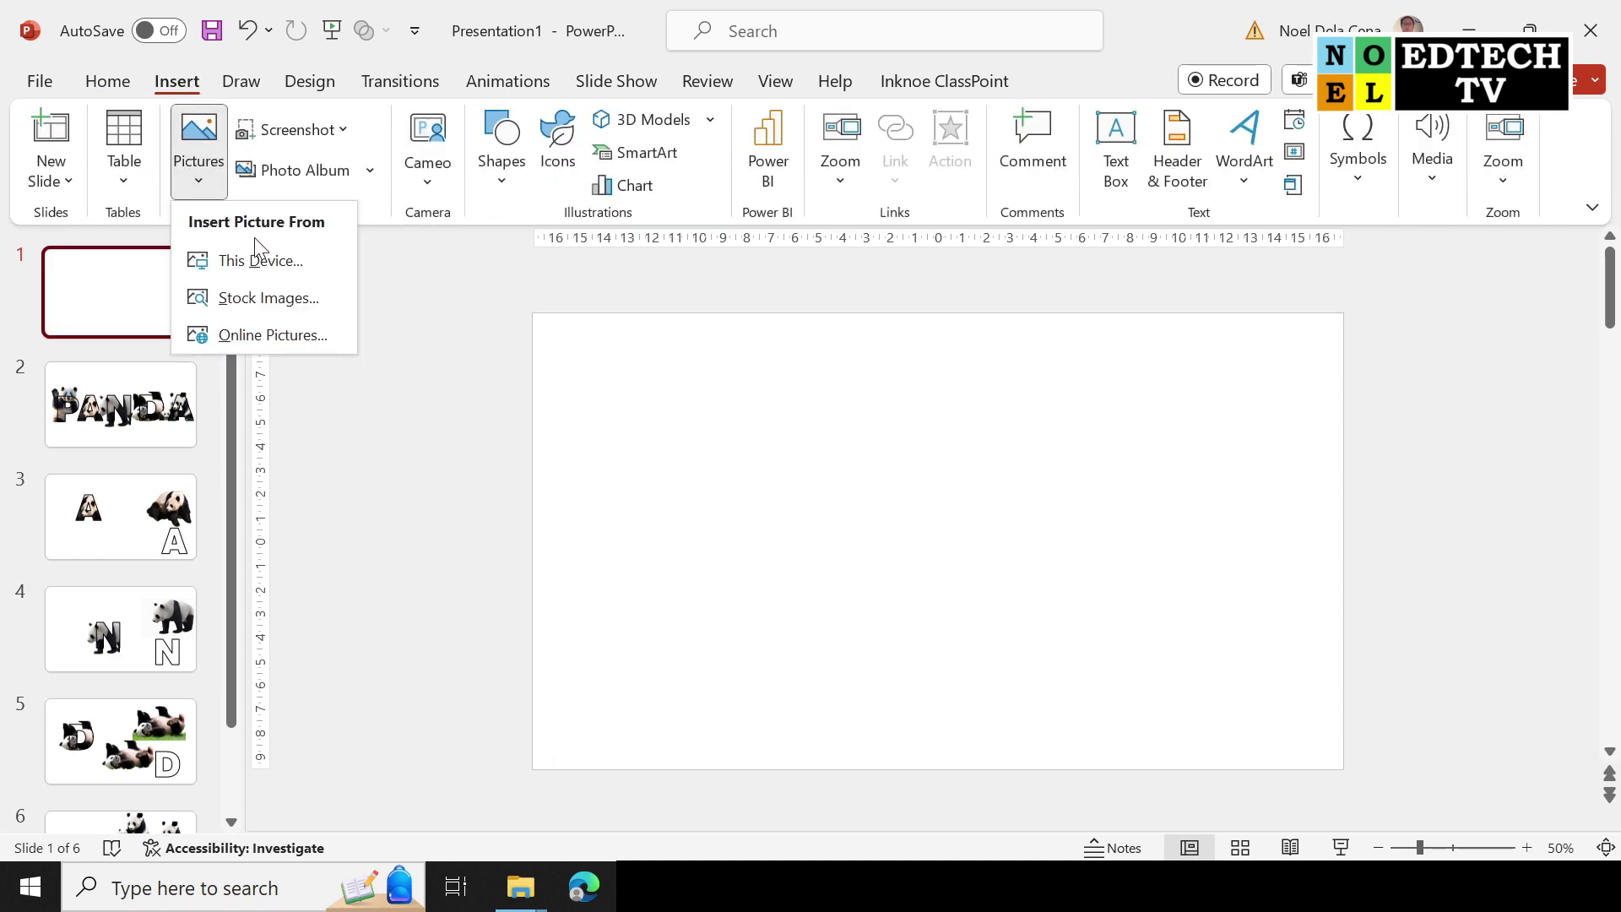
{"action": "left_click", "coordinate": [282, 260]}
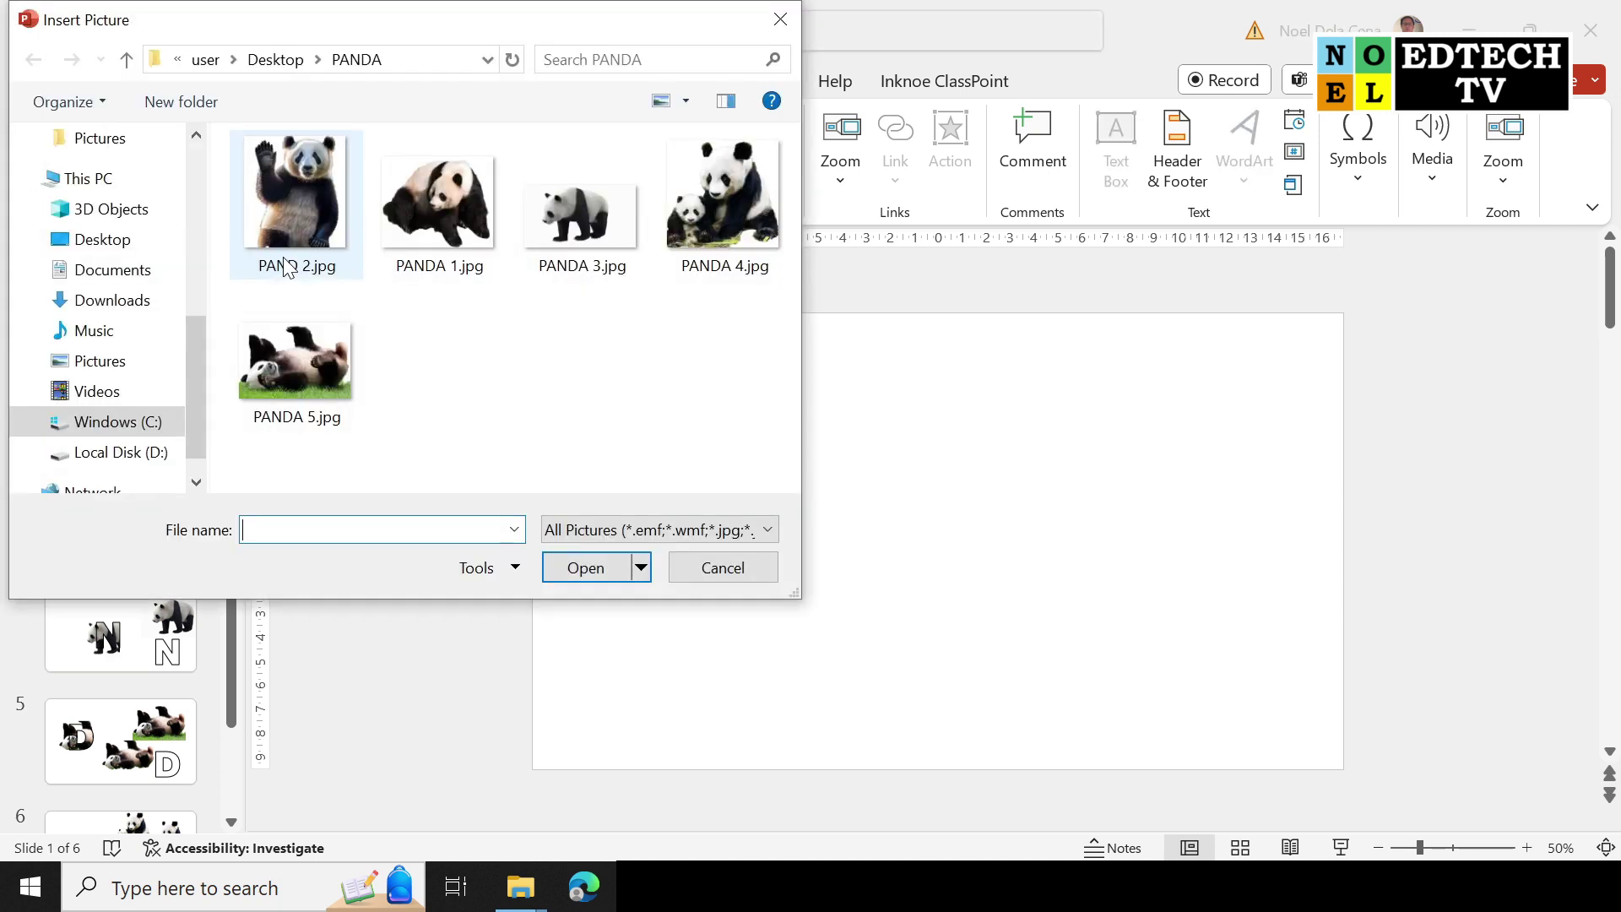
{"action": "left_click", "coordinate": [288, 170]}
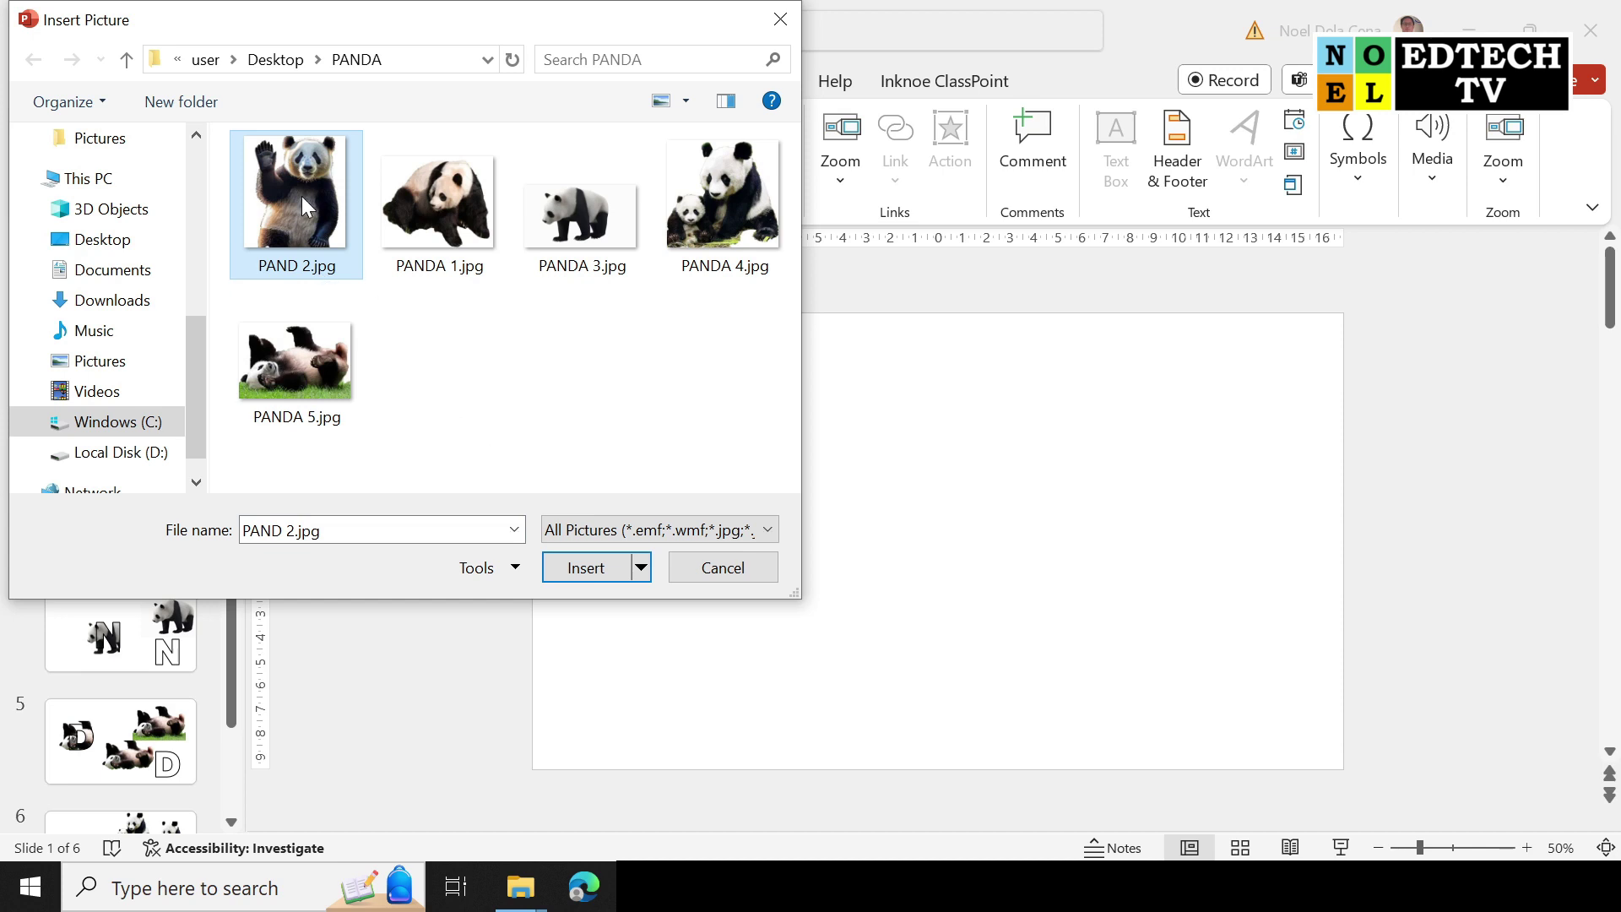
{"action": "left_click", "coordinate": [584, 576]}
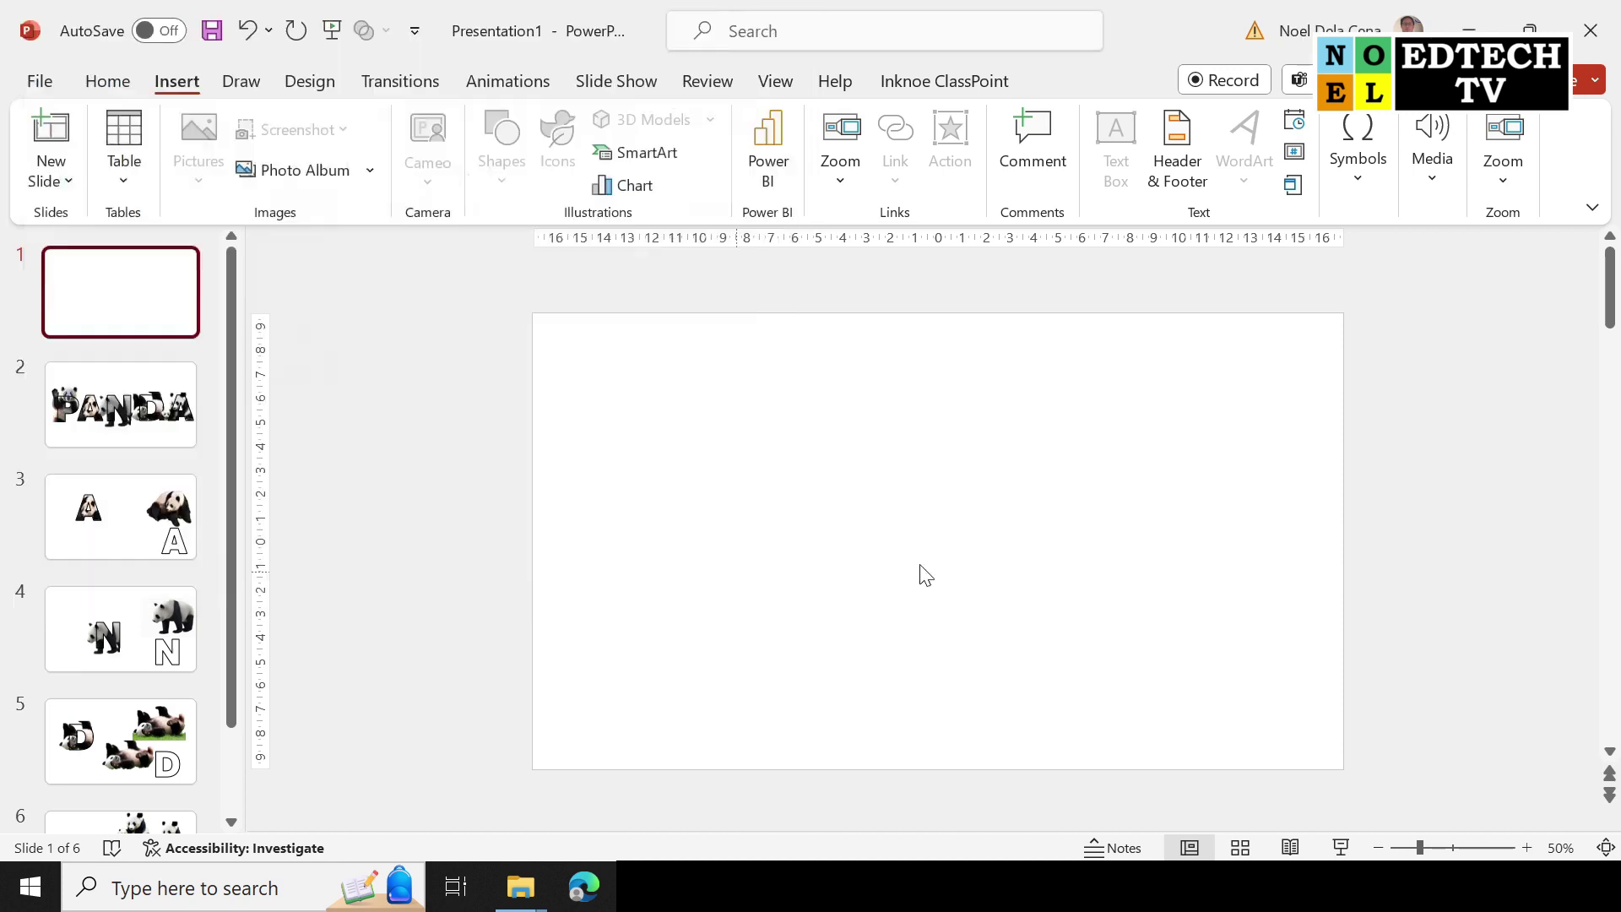
{"action": "mouse_move", "coordinate": [986, 514]}
{"action": "left_mouse_down"}
{"action": "mouse_move", "coordinate": [1267, 468]}
{"action": "mouse_move", "coordinate": [1097, 446]}
{"action": "left_mouse_up"}
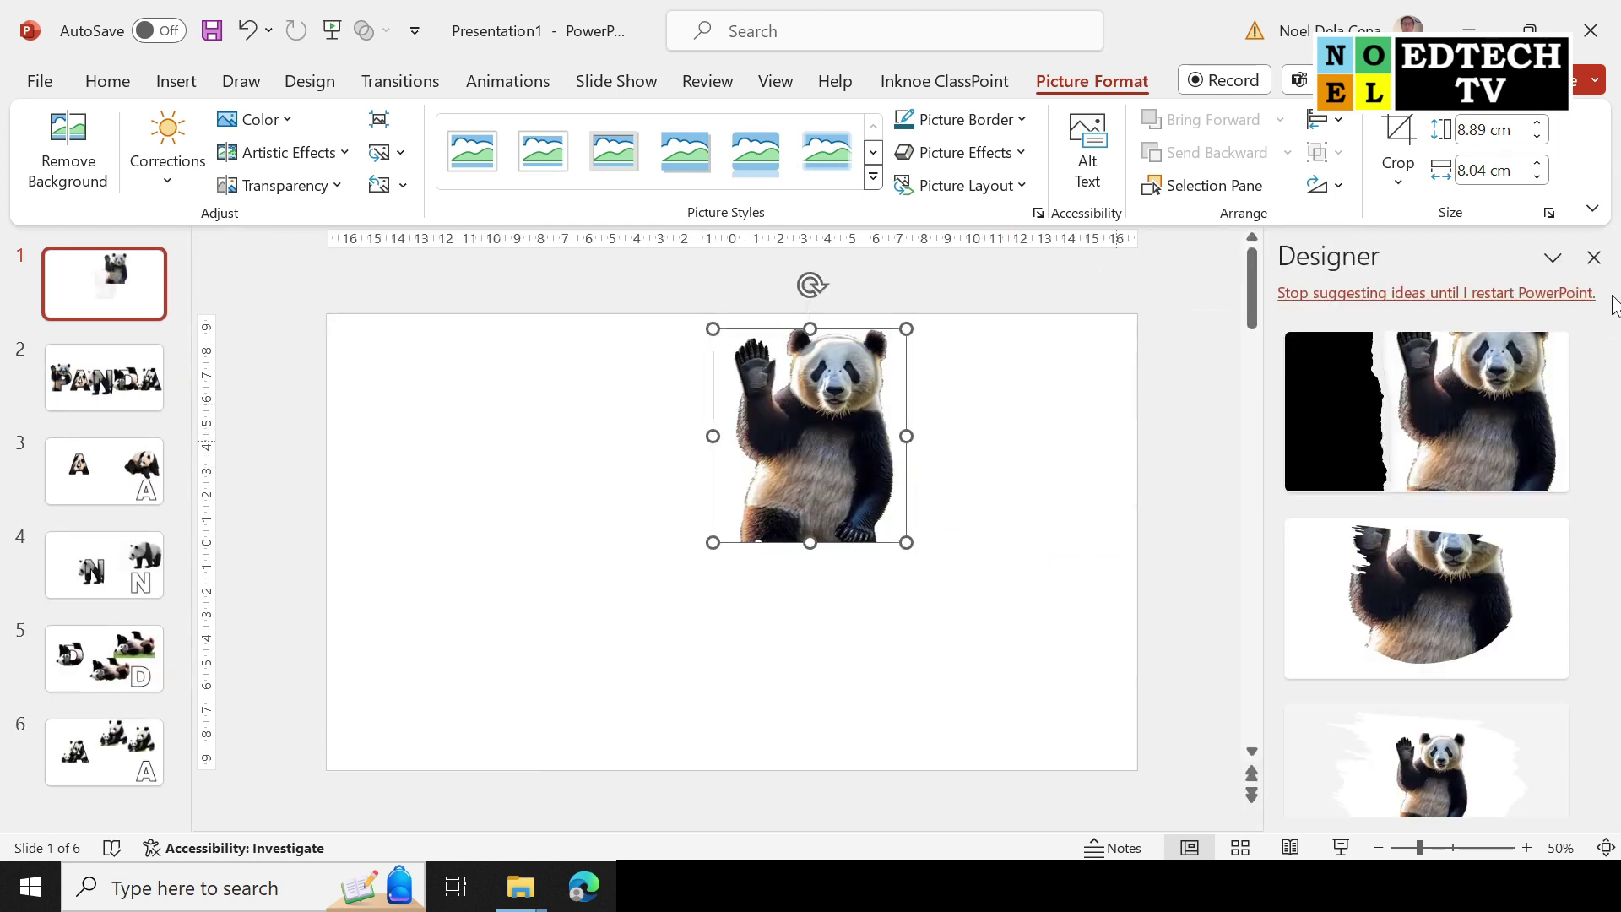
- Close the Designer pane and duplicate the panda photo into three copies on the right half
{"action": "left_click", "coordinate": [1594, 253]}
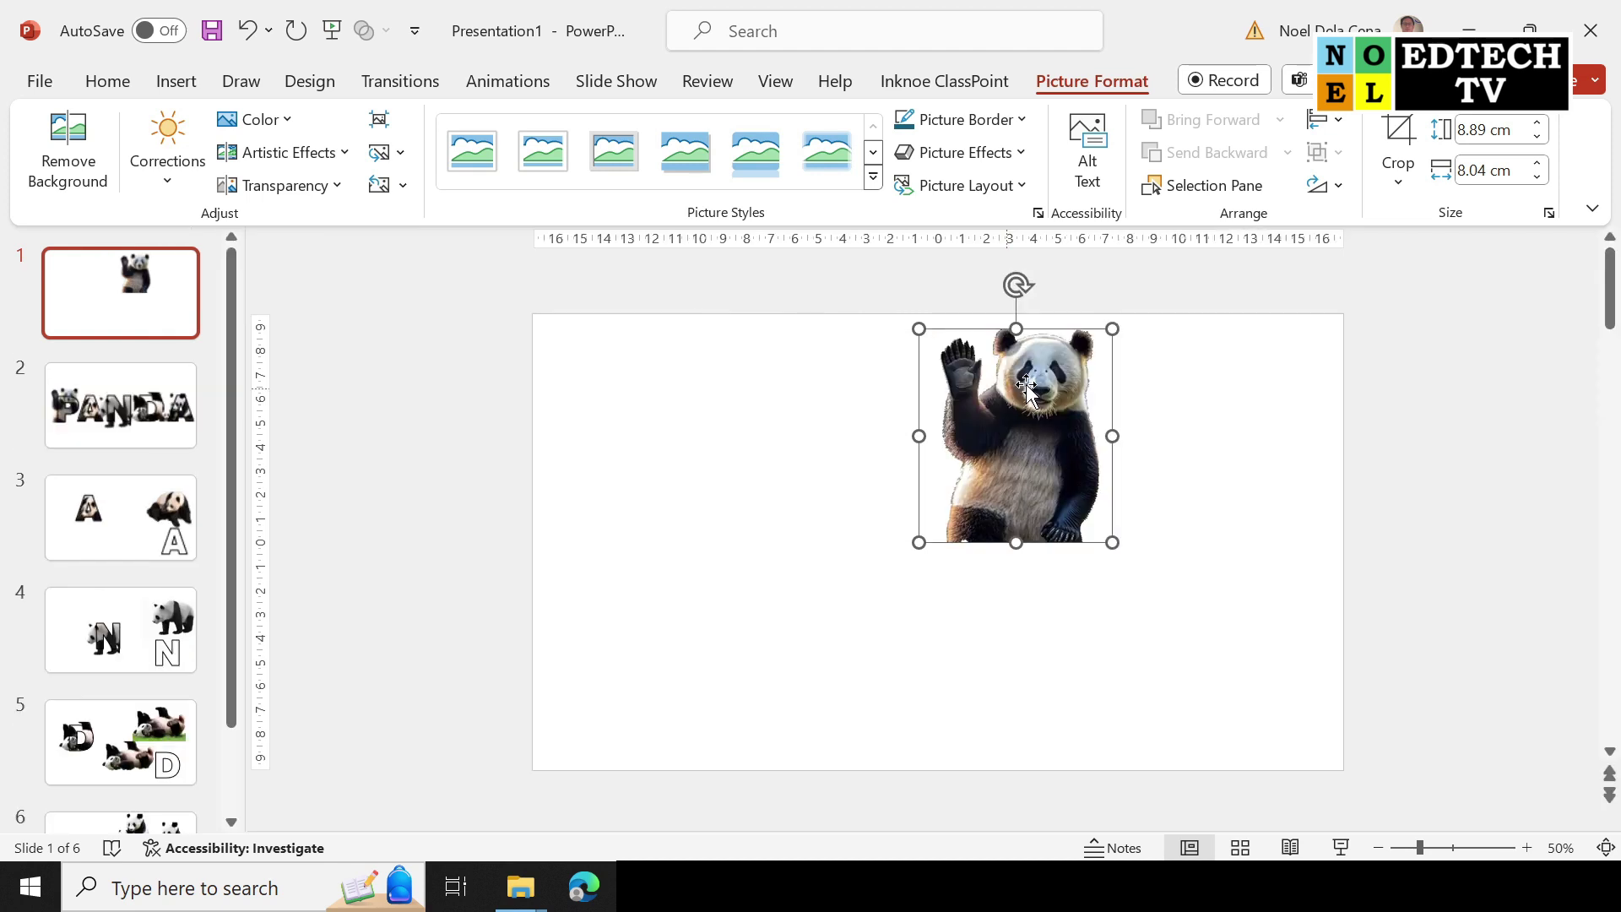
{"action": "right_click", "coordinate": [1027, 387]}
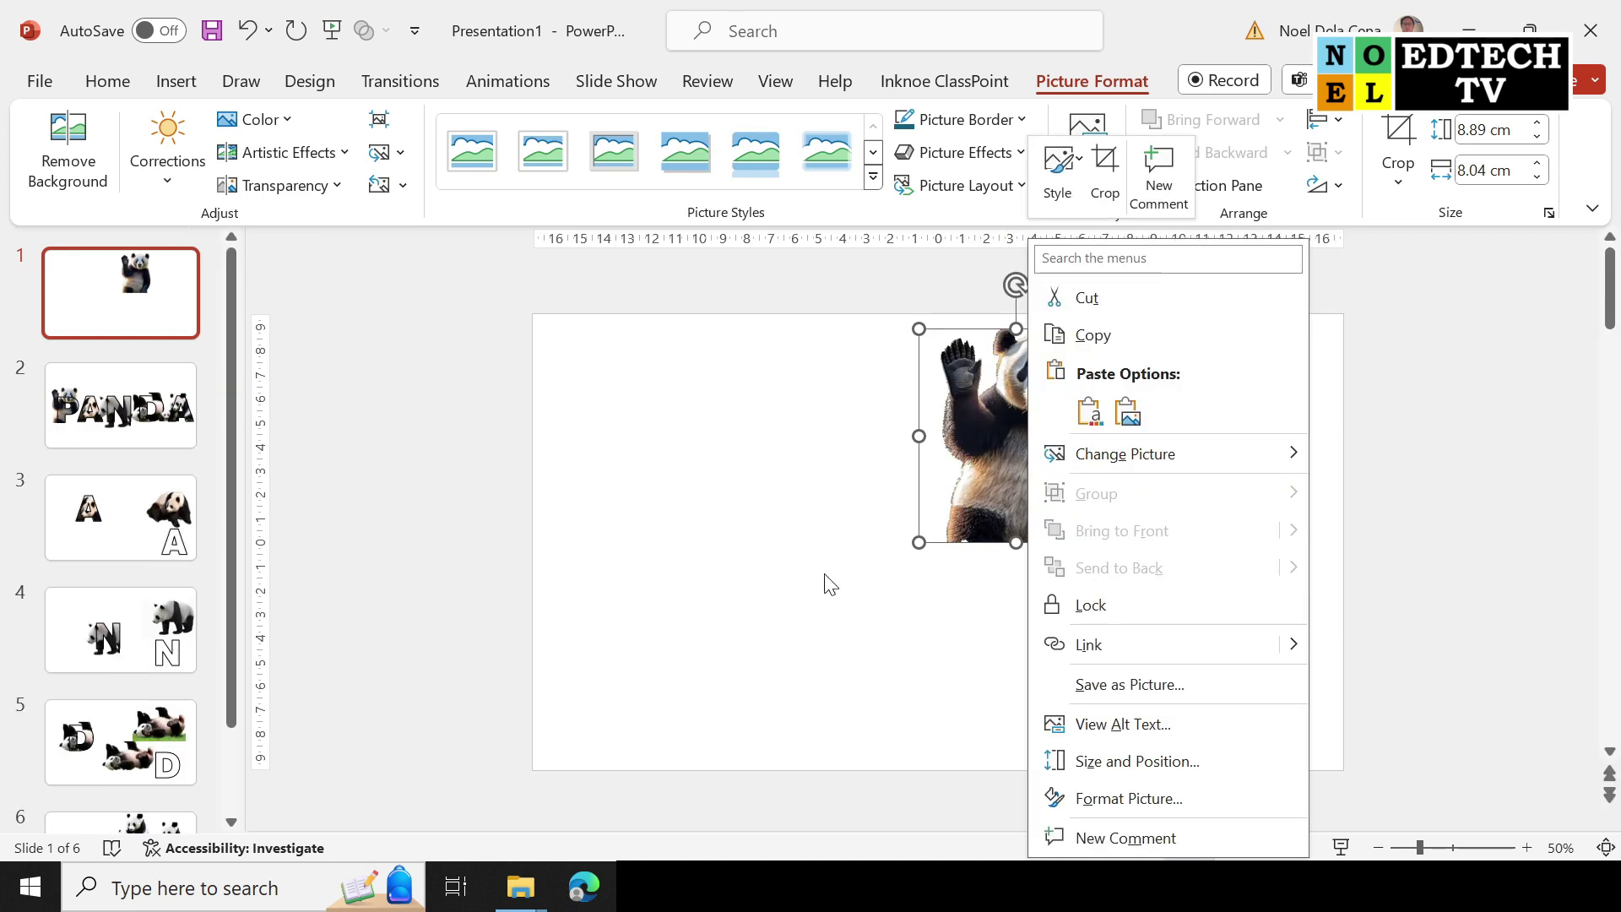
{"action": "left_click", "coordinate": [1005, 480]}
{"action": "mouse_move", "coordinate": [1005, 480]}
{"action": "left_mouse_down"}
{"action": "mouse_move", "coordinate": [1229, 442]}
{"action": "mouse_move", "coordinate": [900, 630]}
{"action": "left_mouse_up"}
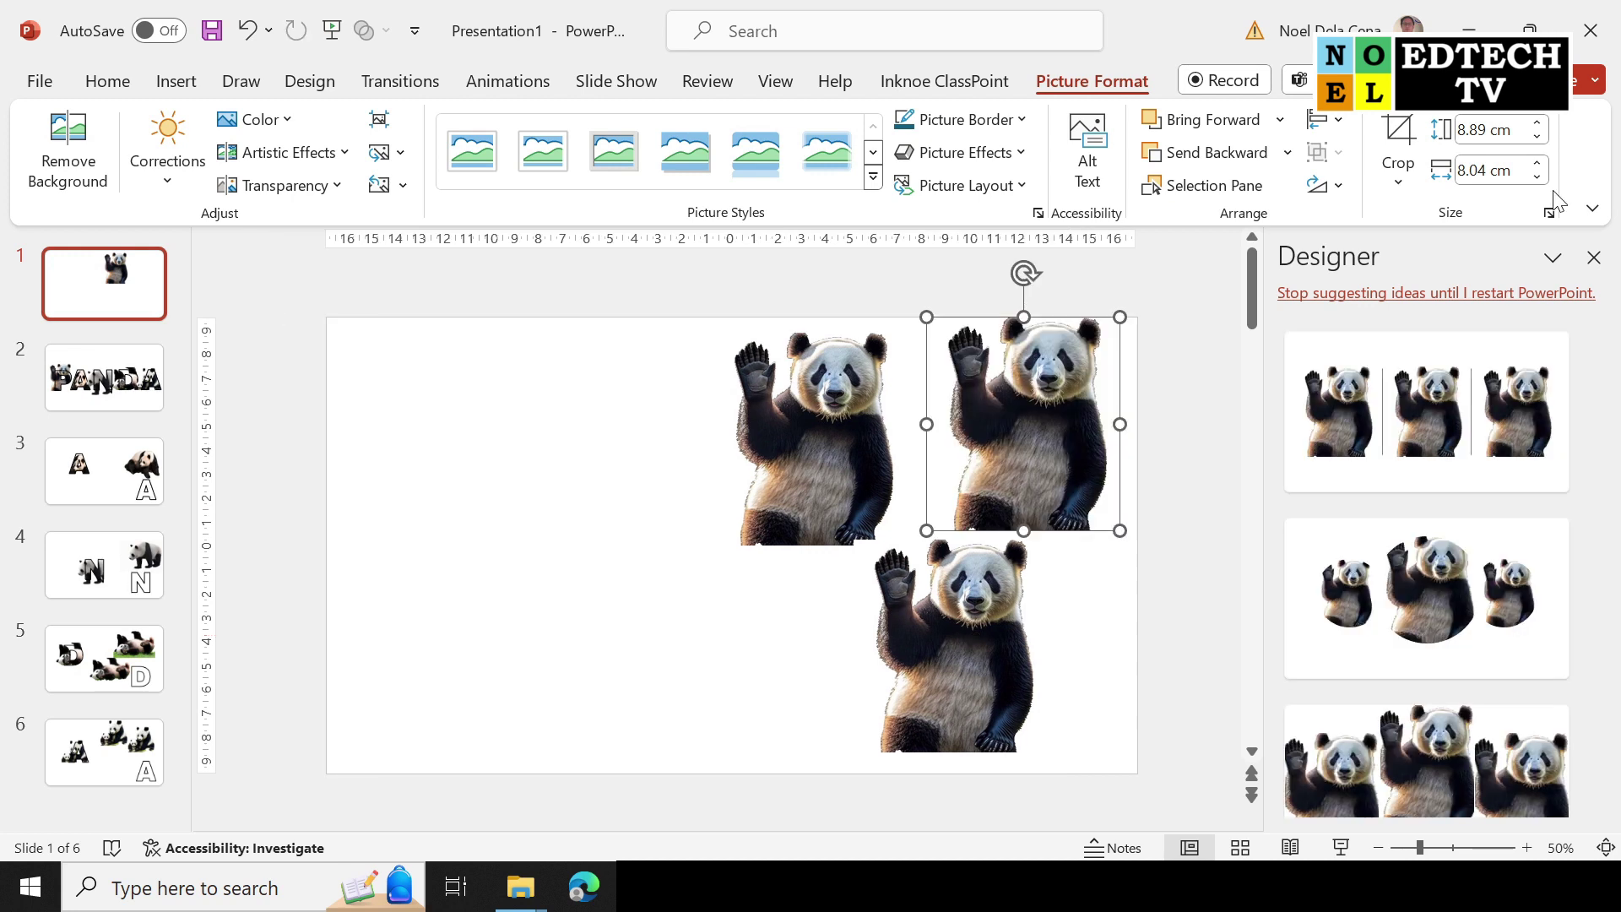
{"action": "left_click", "coordinate": [1593, 256]}
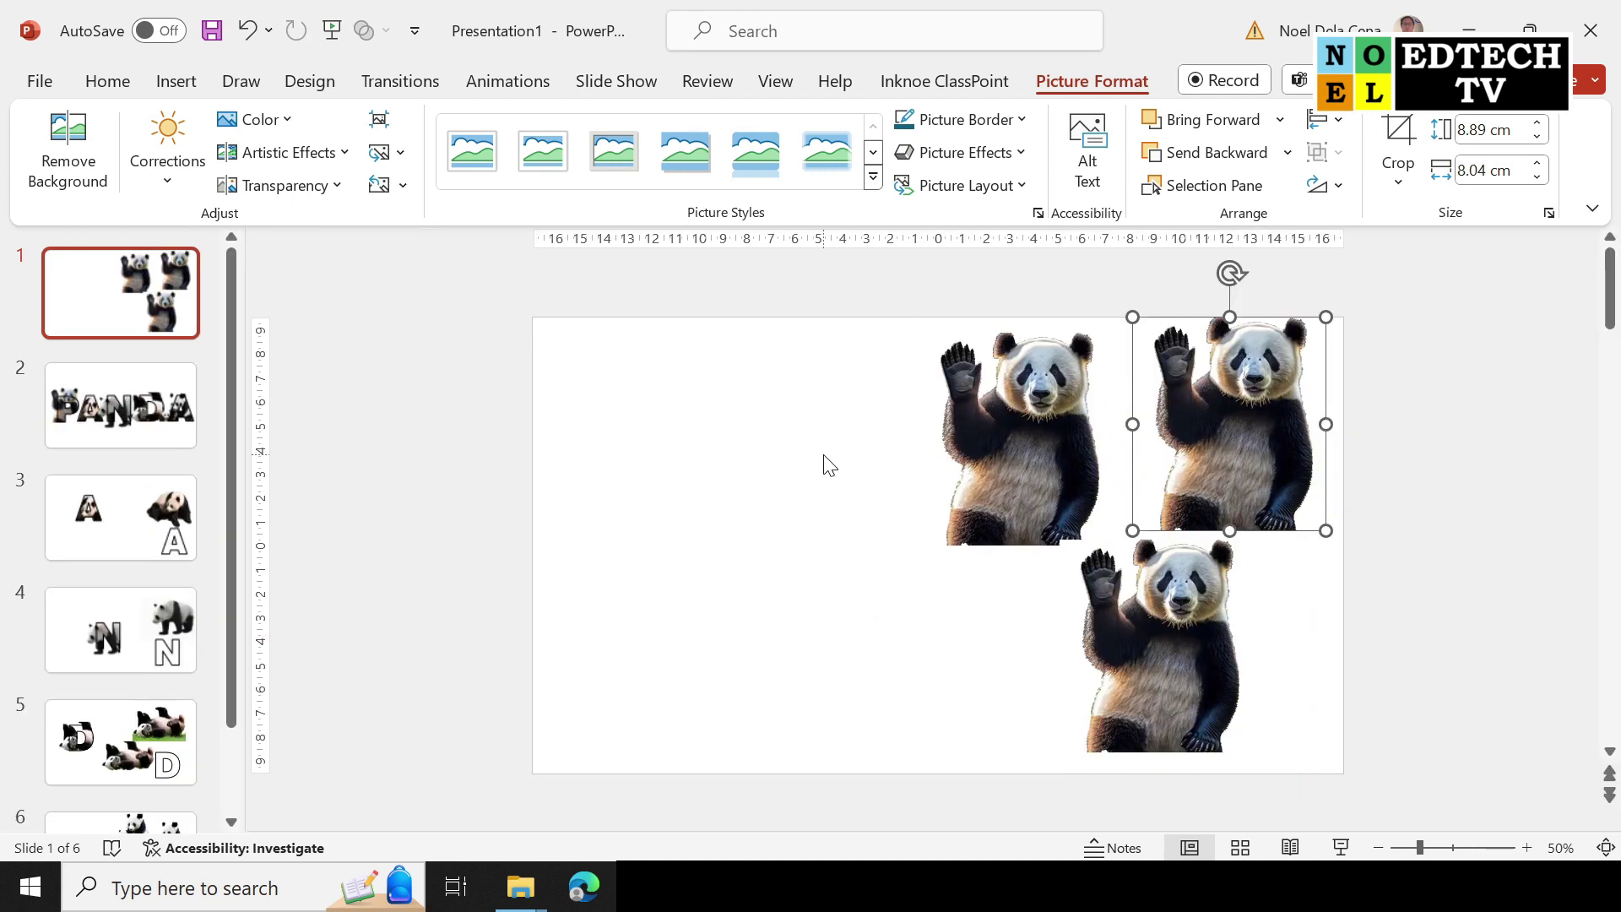
{"action": "left_click", "coordinate": [828, 466]}
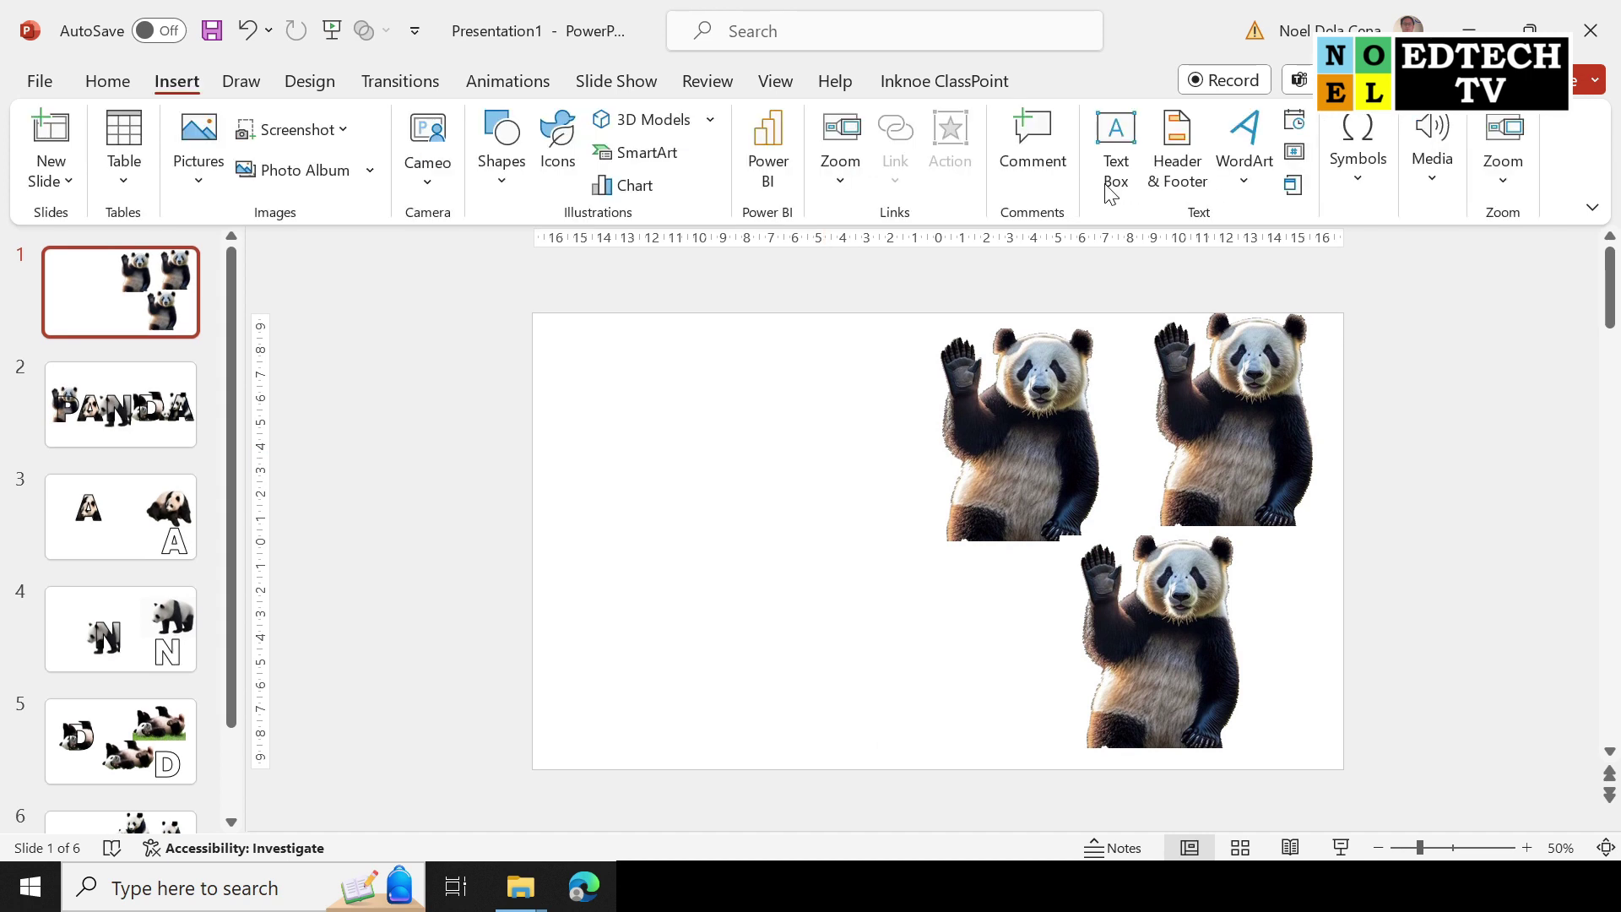
- Add a text box on the slide's left holding the letter P in Aptos Black, size 250
{"action": "left_click", "coordinate": [1110, 192]}
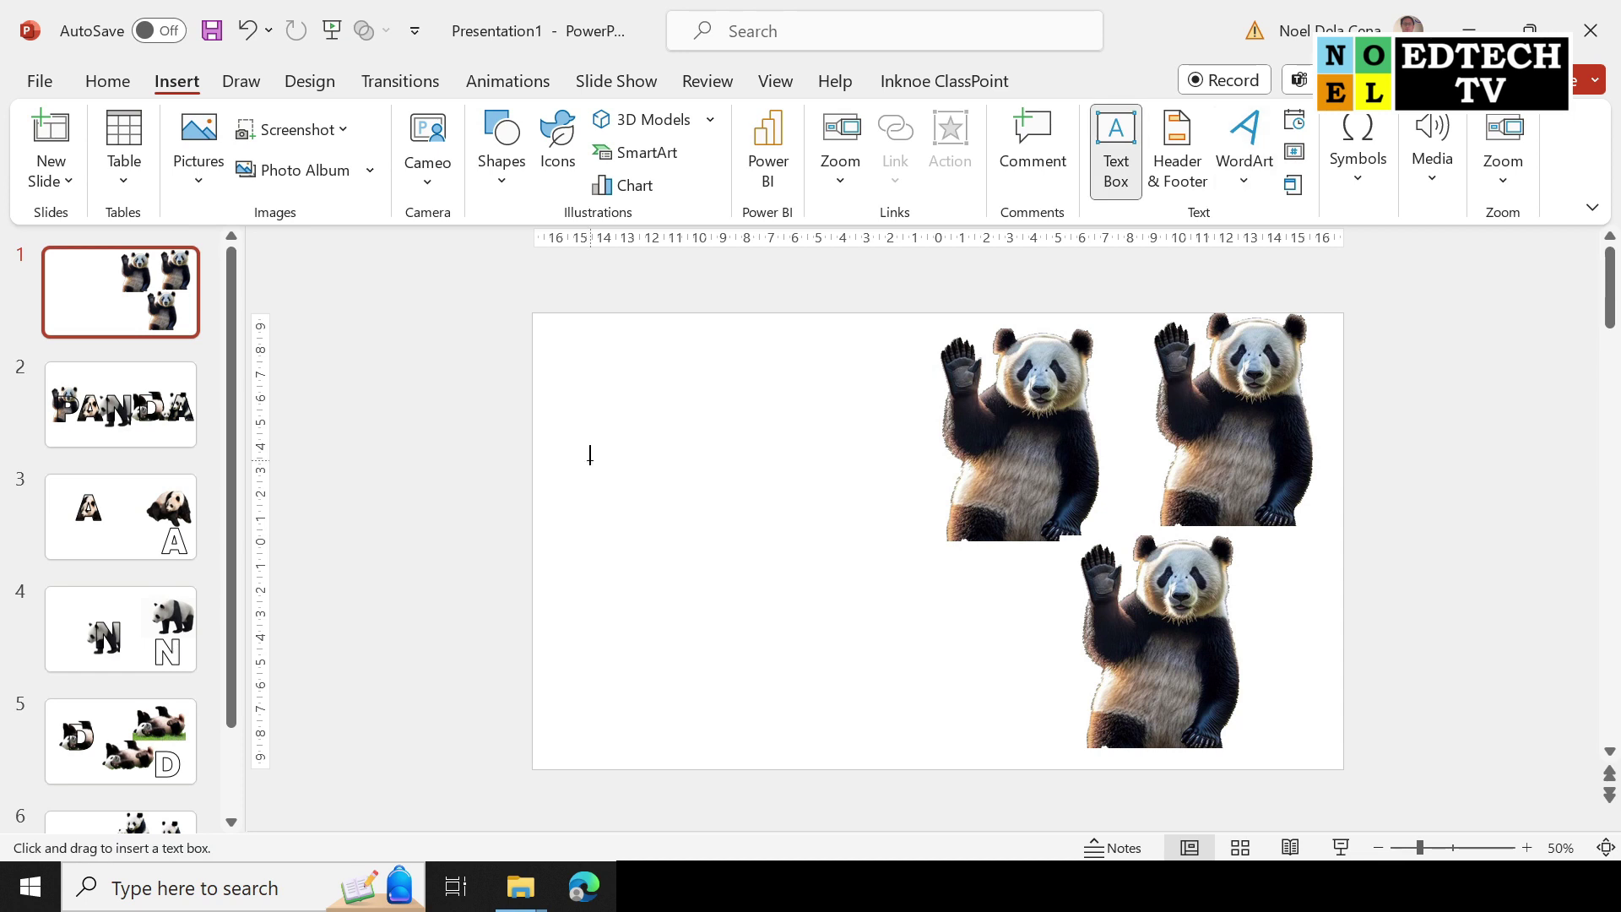
{"action": "left_click", "coordinate": [590, 456]}
{"action": "type", "text": "P"}
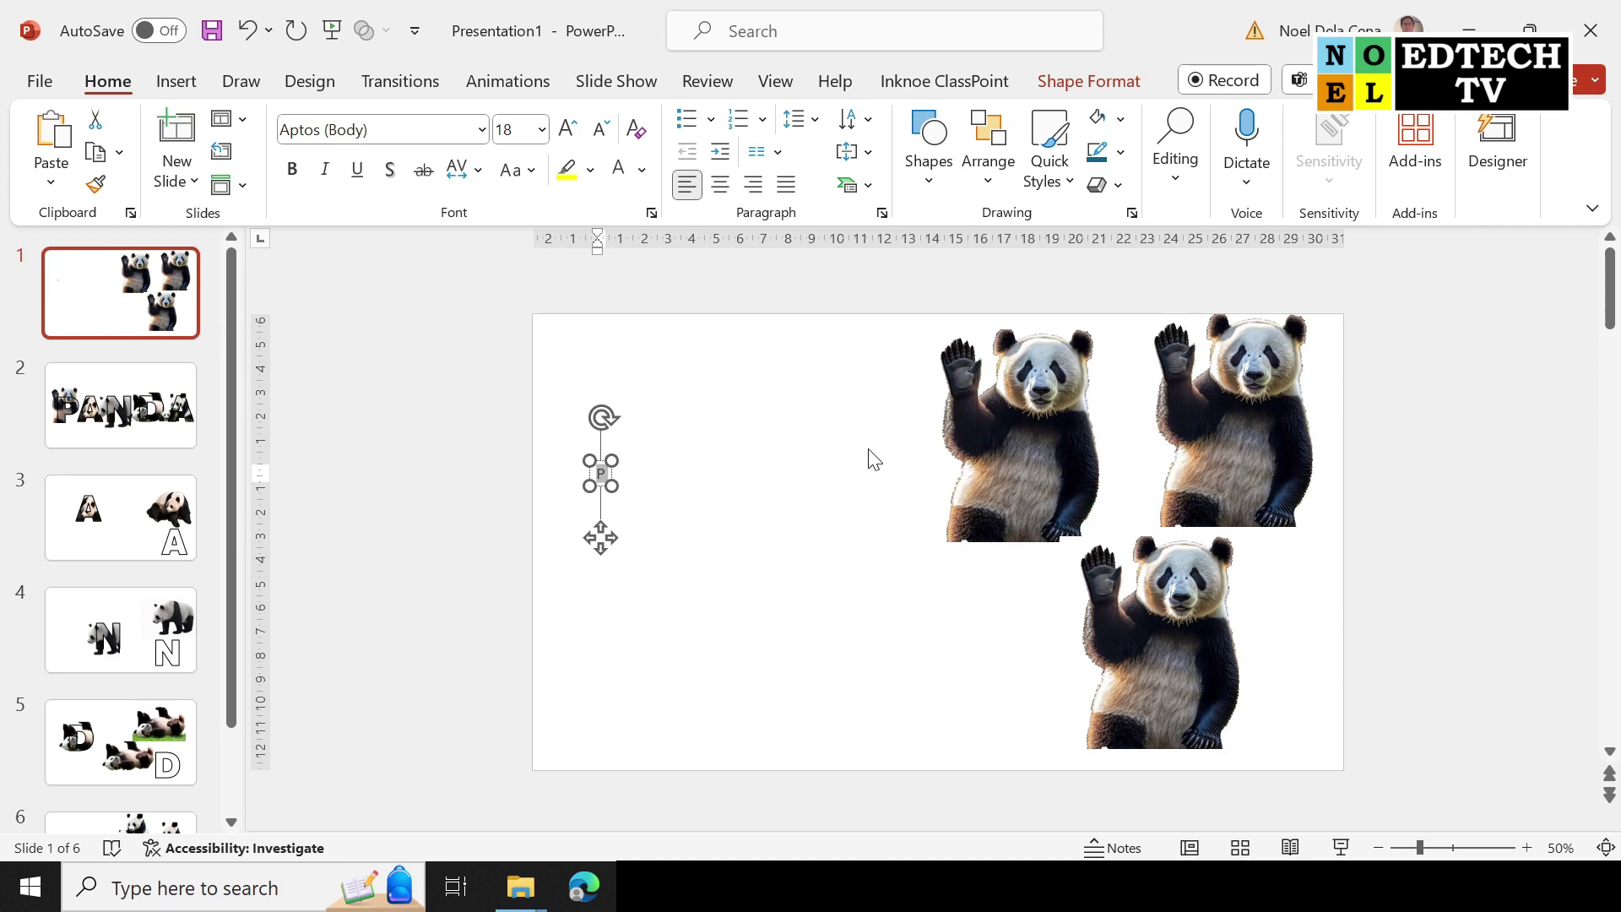
{"action": "left_click", "coordinate": [482, 130]}
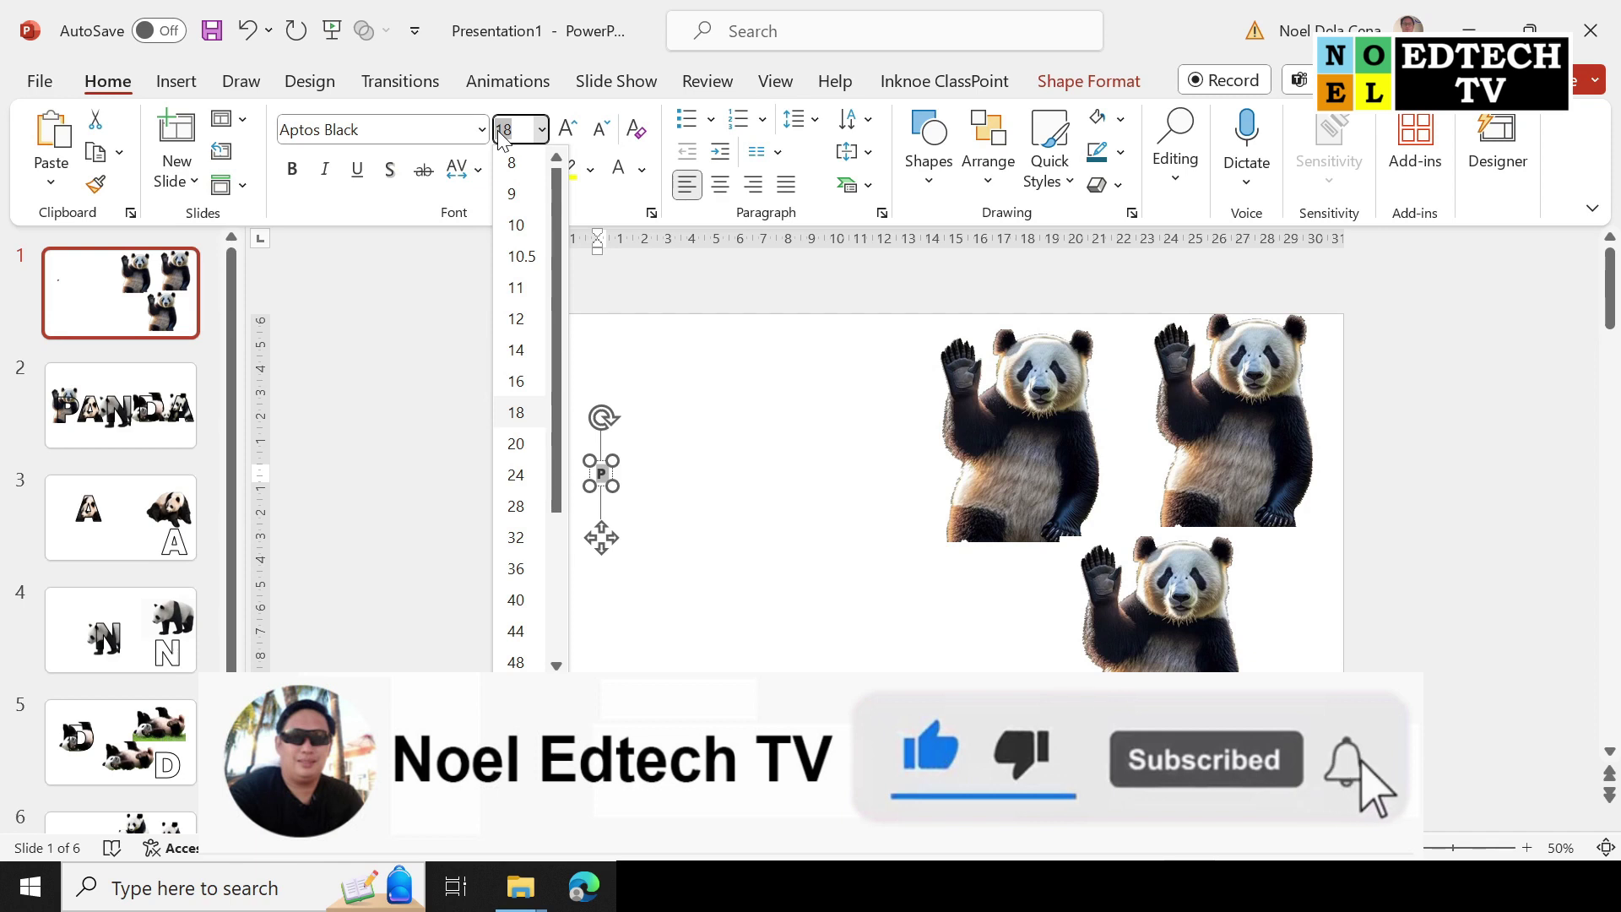
{"action": "type", "text": "2"}
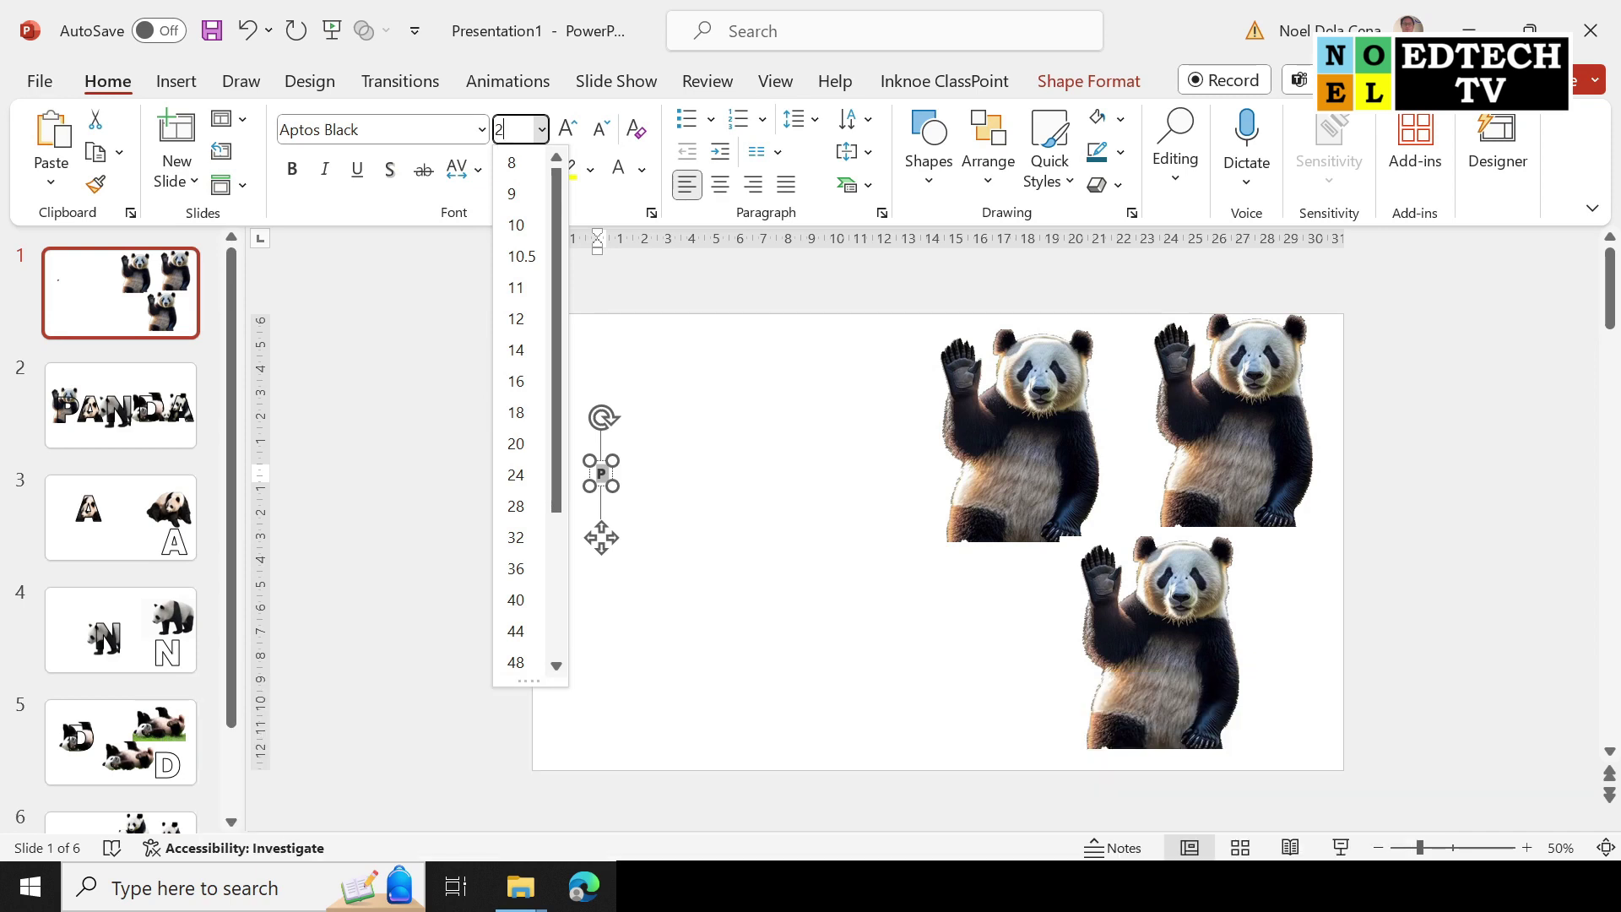
{"action": "type", "text": "50"}
{"action": "key", "text": "Return"}
{"action": "left_click", "coordinate": [904, 615]}
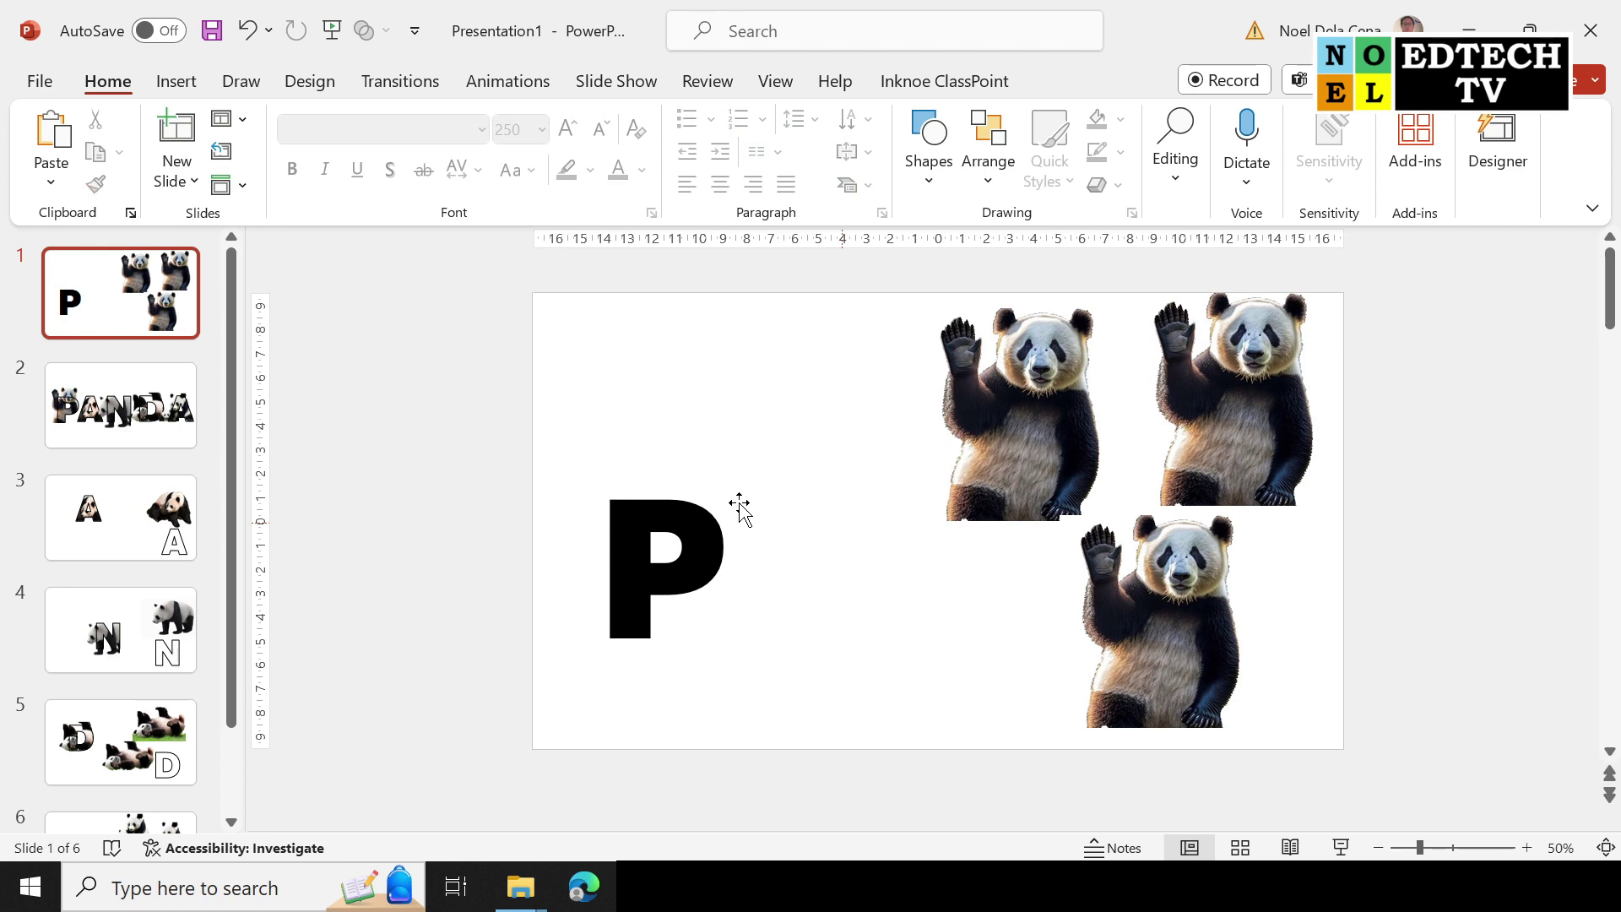
- In Format Shape's text options, give the P no fill and a solid line outline
{"action": "right_click", "coordinate": [740, 507]}
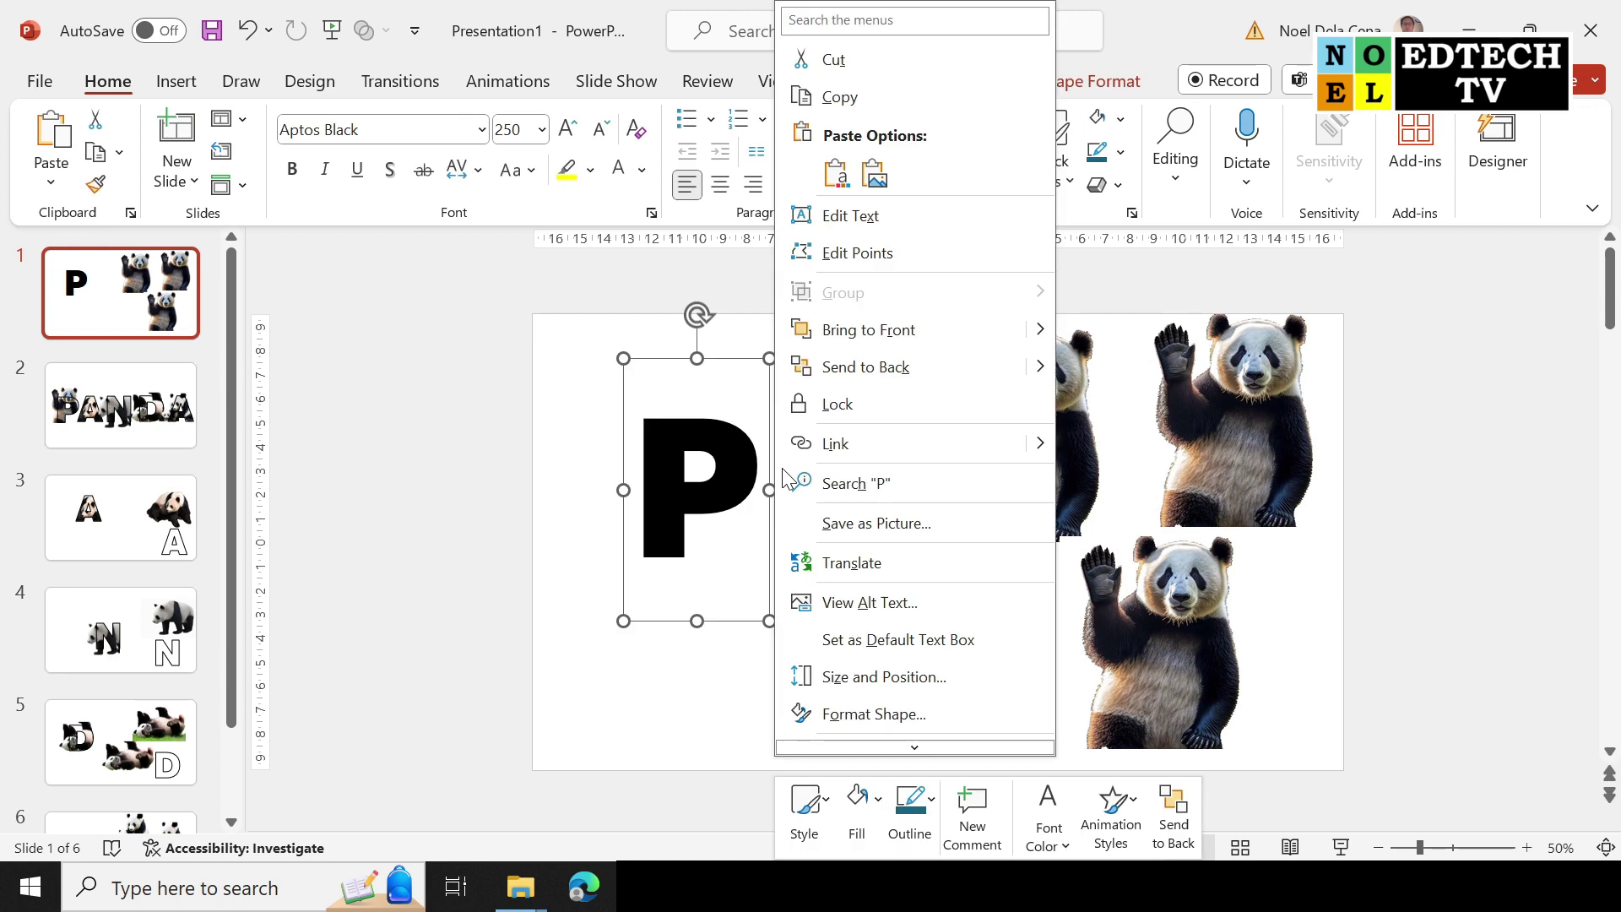
{"action": "key", "text": "Escape"}
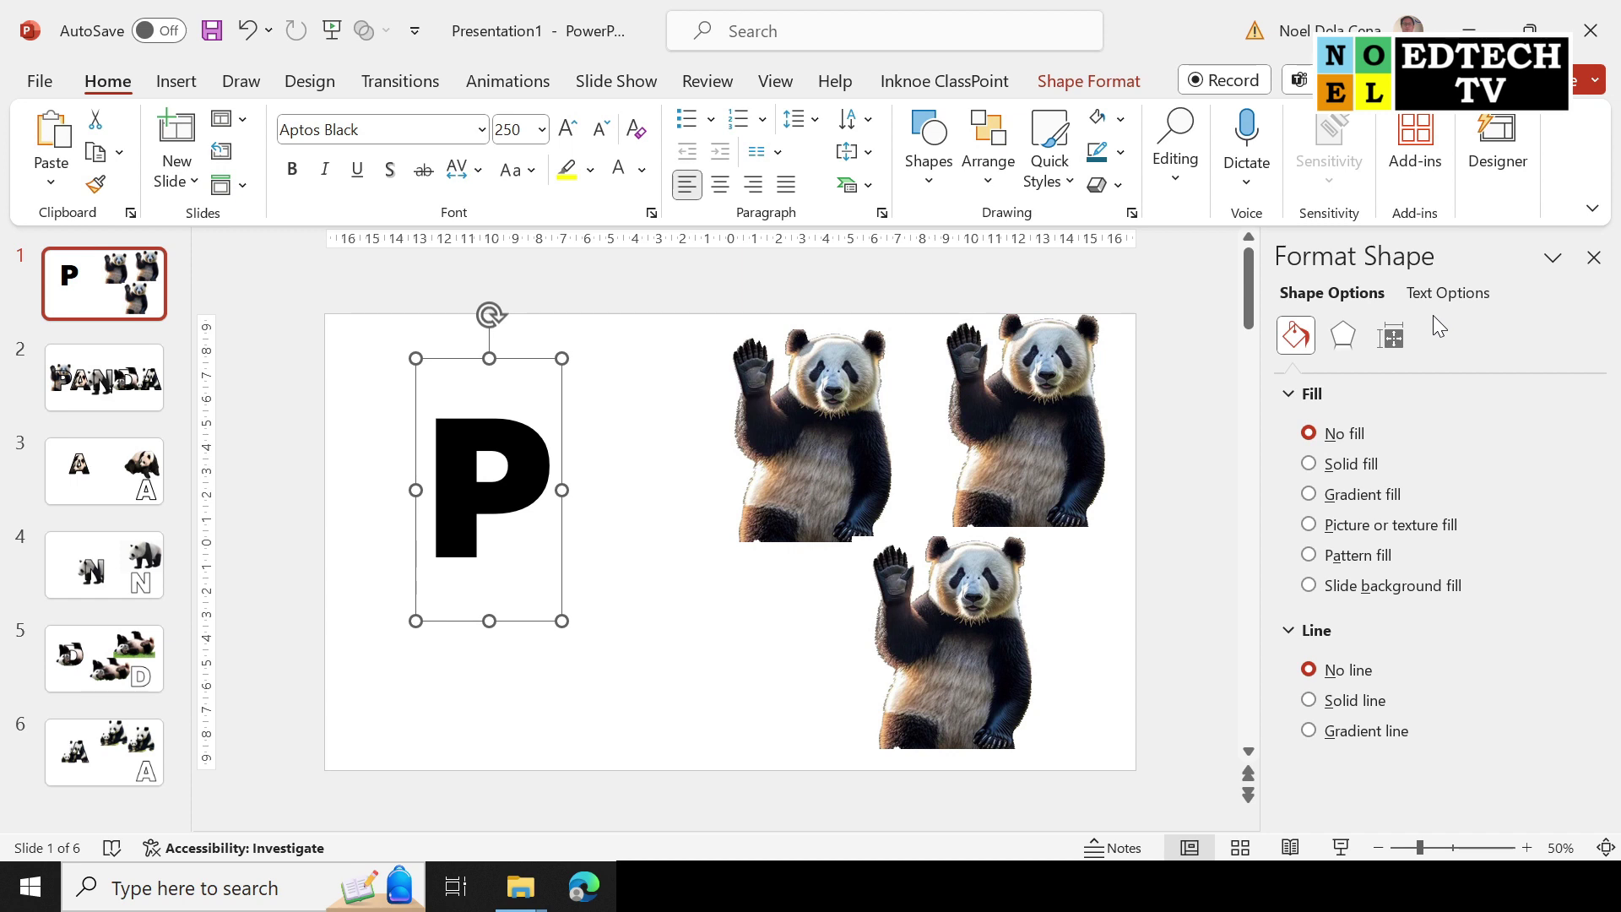
{"action": "left_click", "coordinate": [1444, 293]}
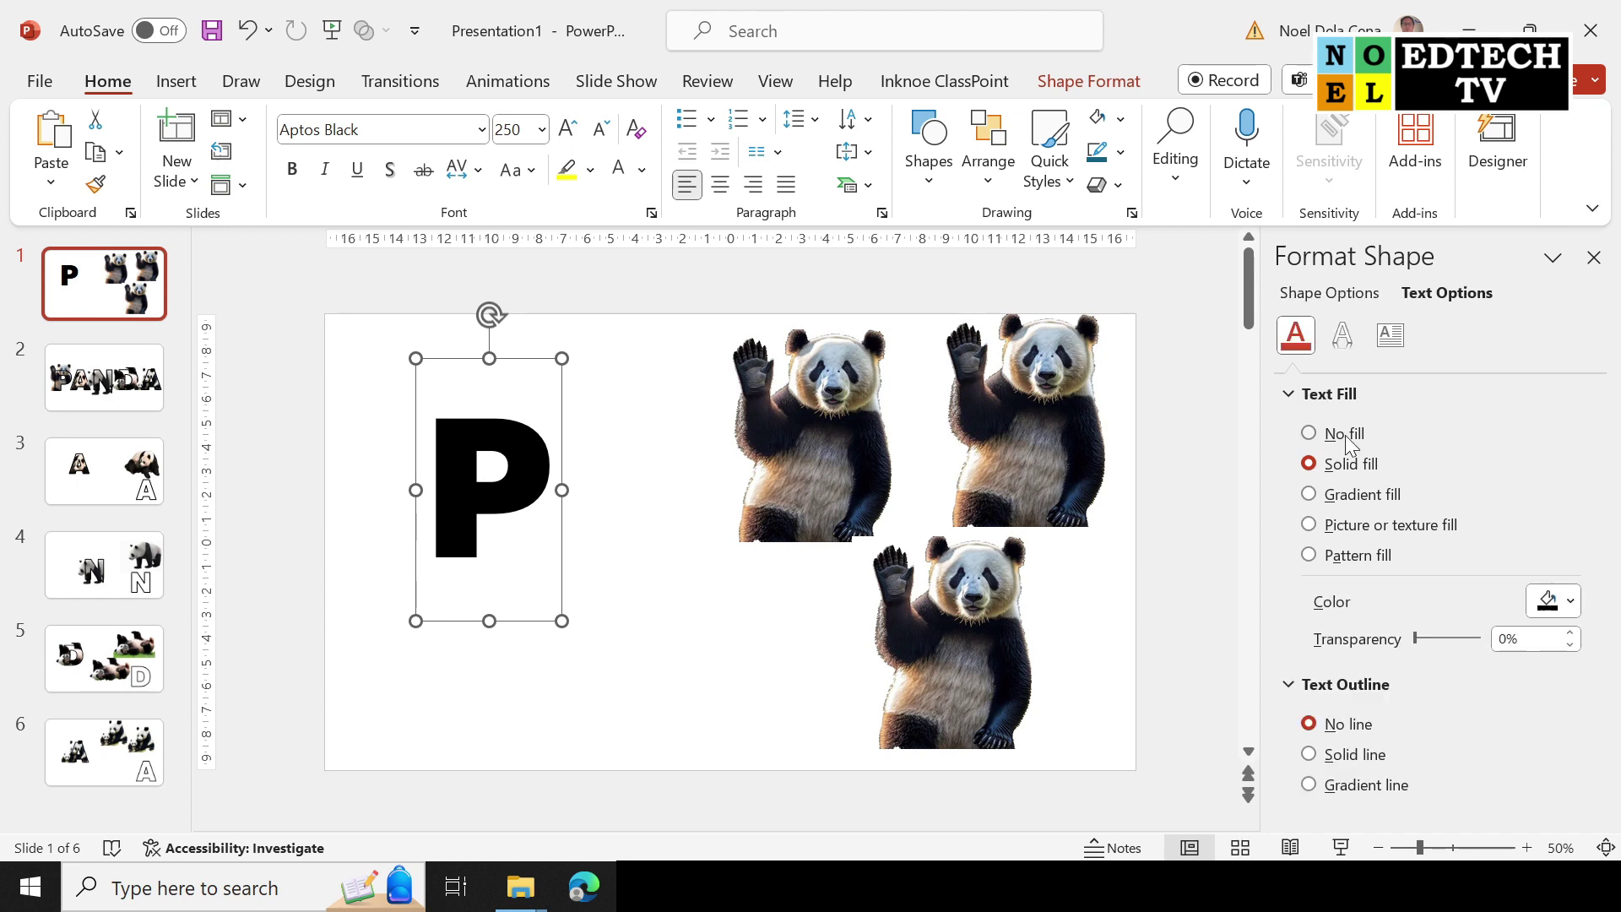
{"action": "left_click", "coordinate": [1344, 434]}
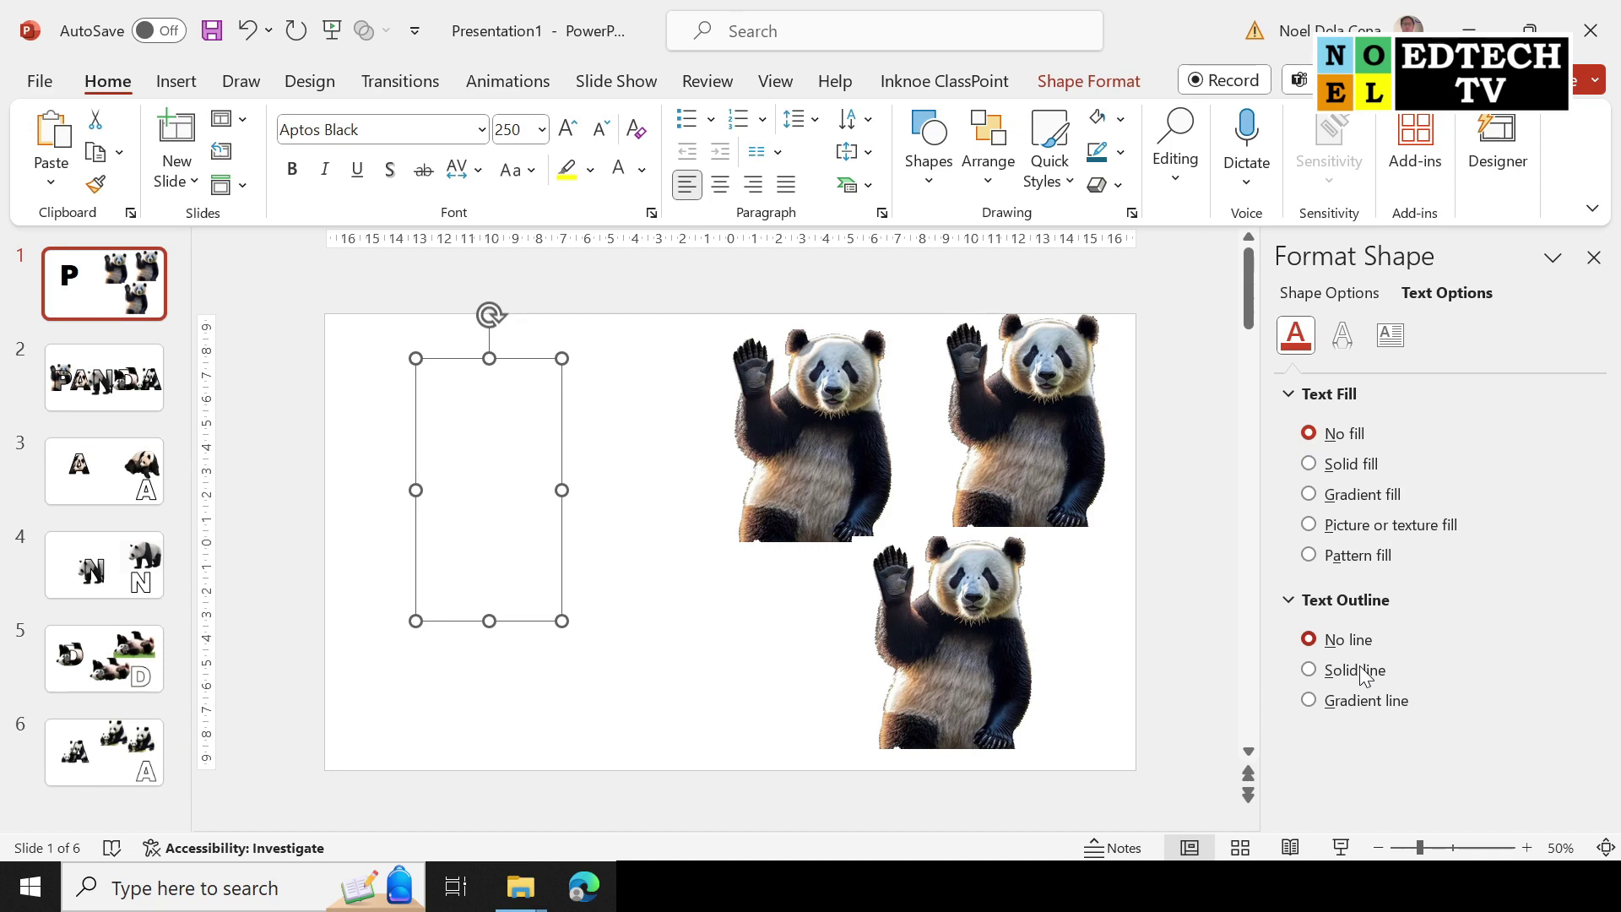
{"action": "left_click", "coordinate": [1357, 672]}
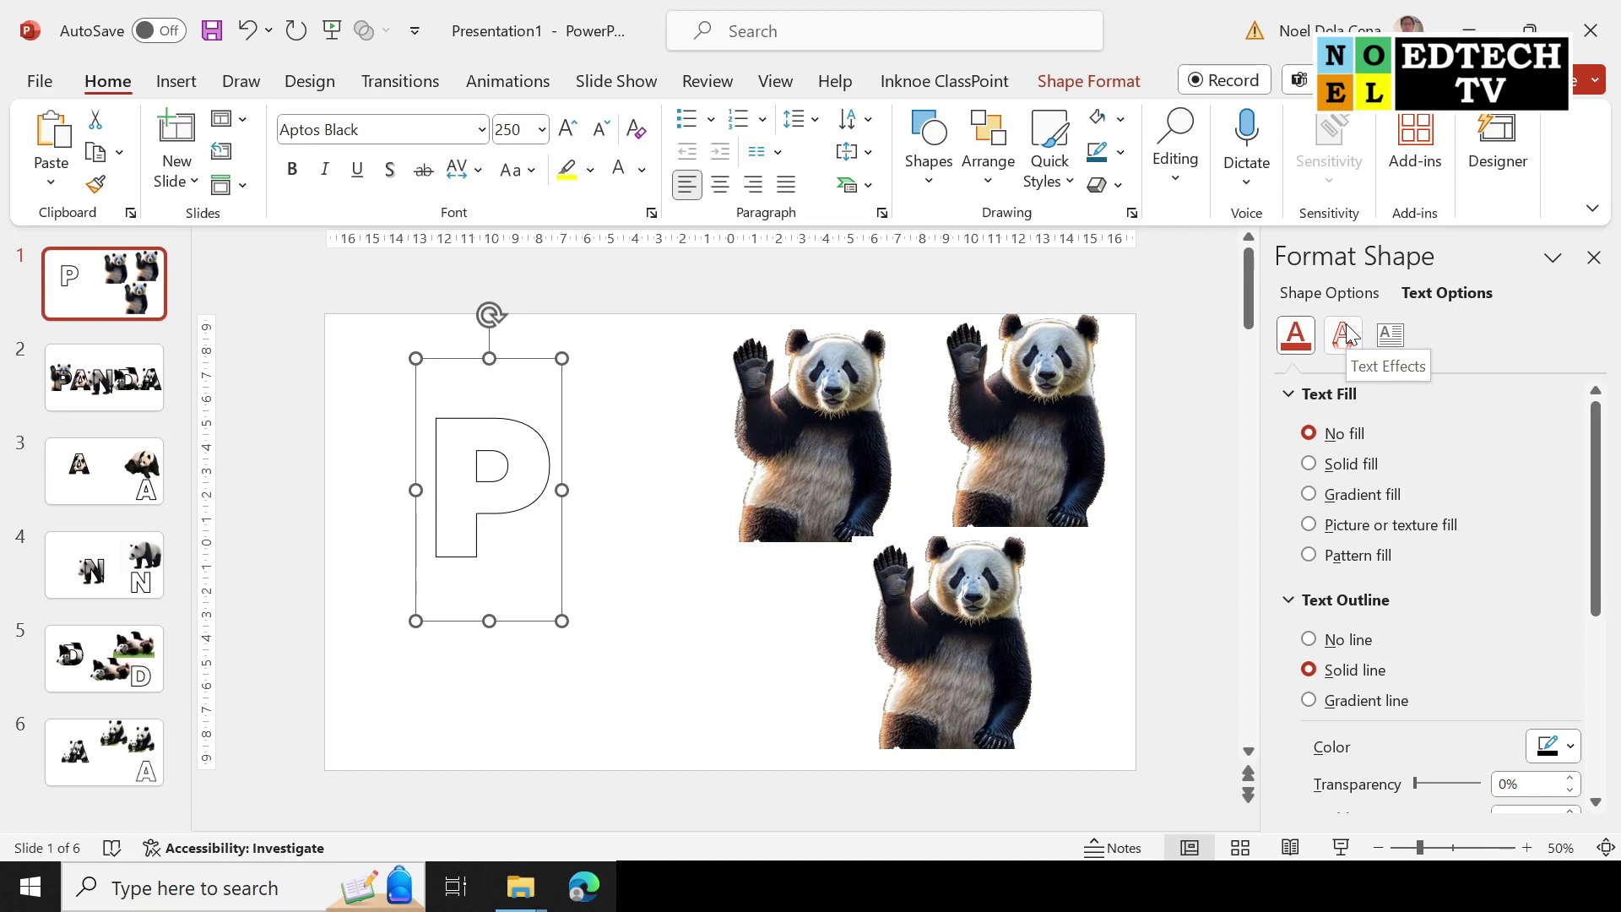
{"action": "left_click", "coordinate": [1344, 335]}
{"action": "left_click", "coordinate": [1553, 430]}
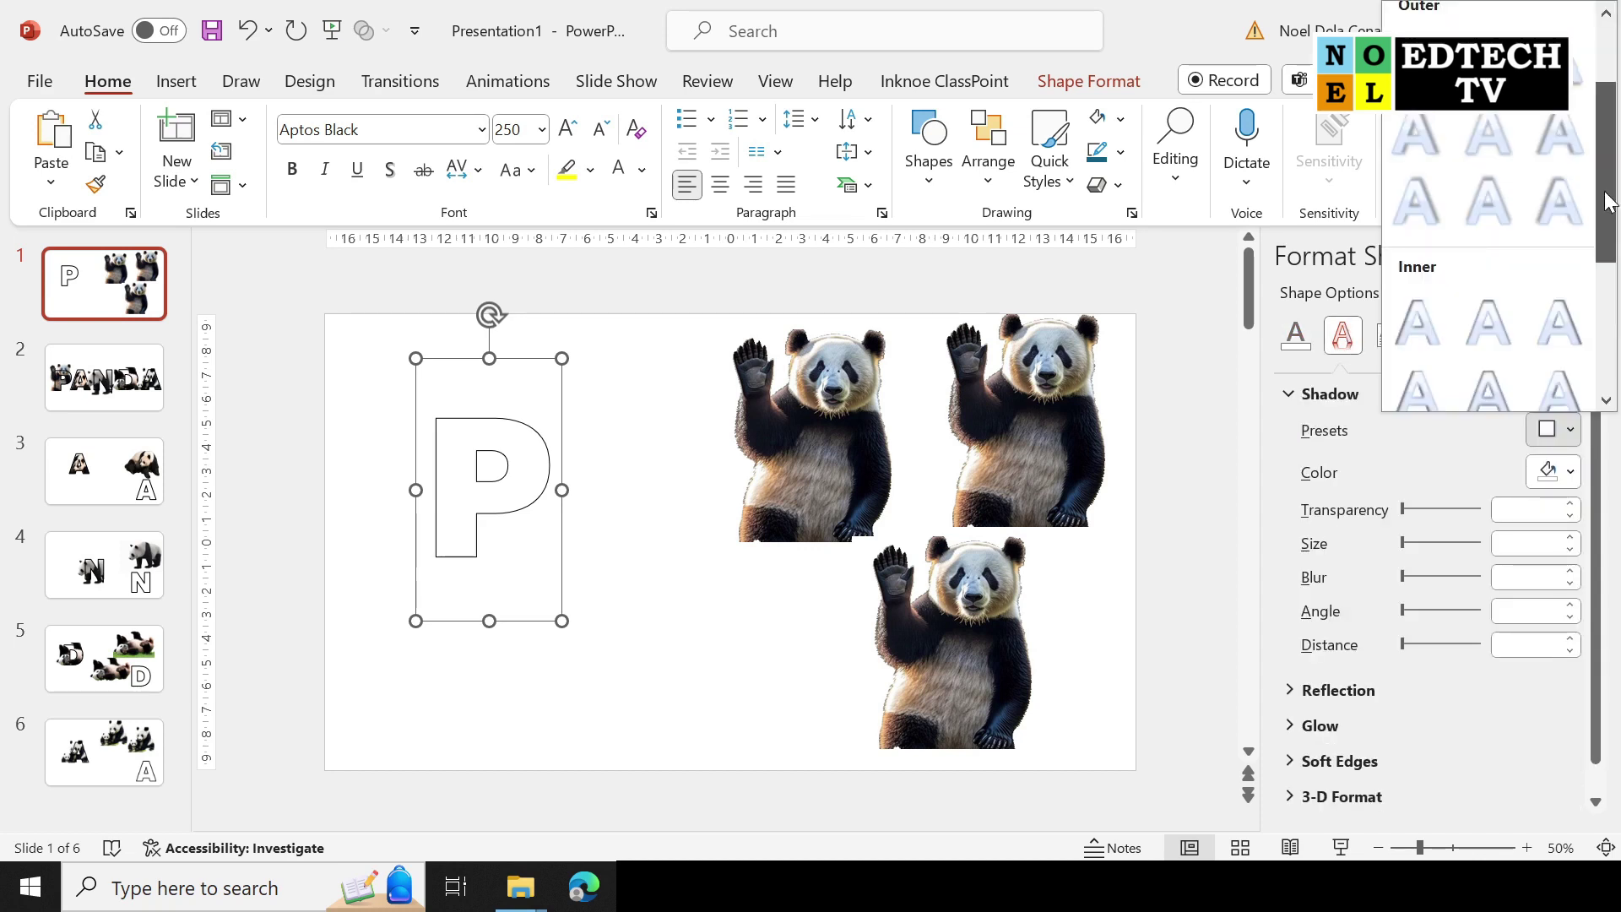
- Apply the Inner: Inside Top Right shadow preset to the outlined P and close the pane
{"action": "scroll", "coordinate": [1606, 203], "scroll_direction": "down", "scroll_amount": 2}
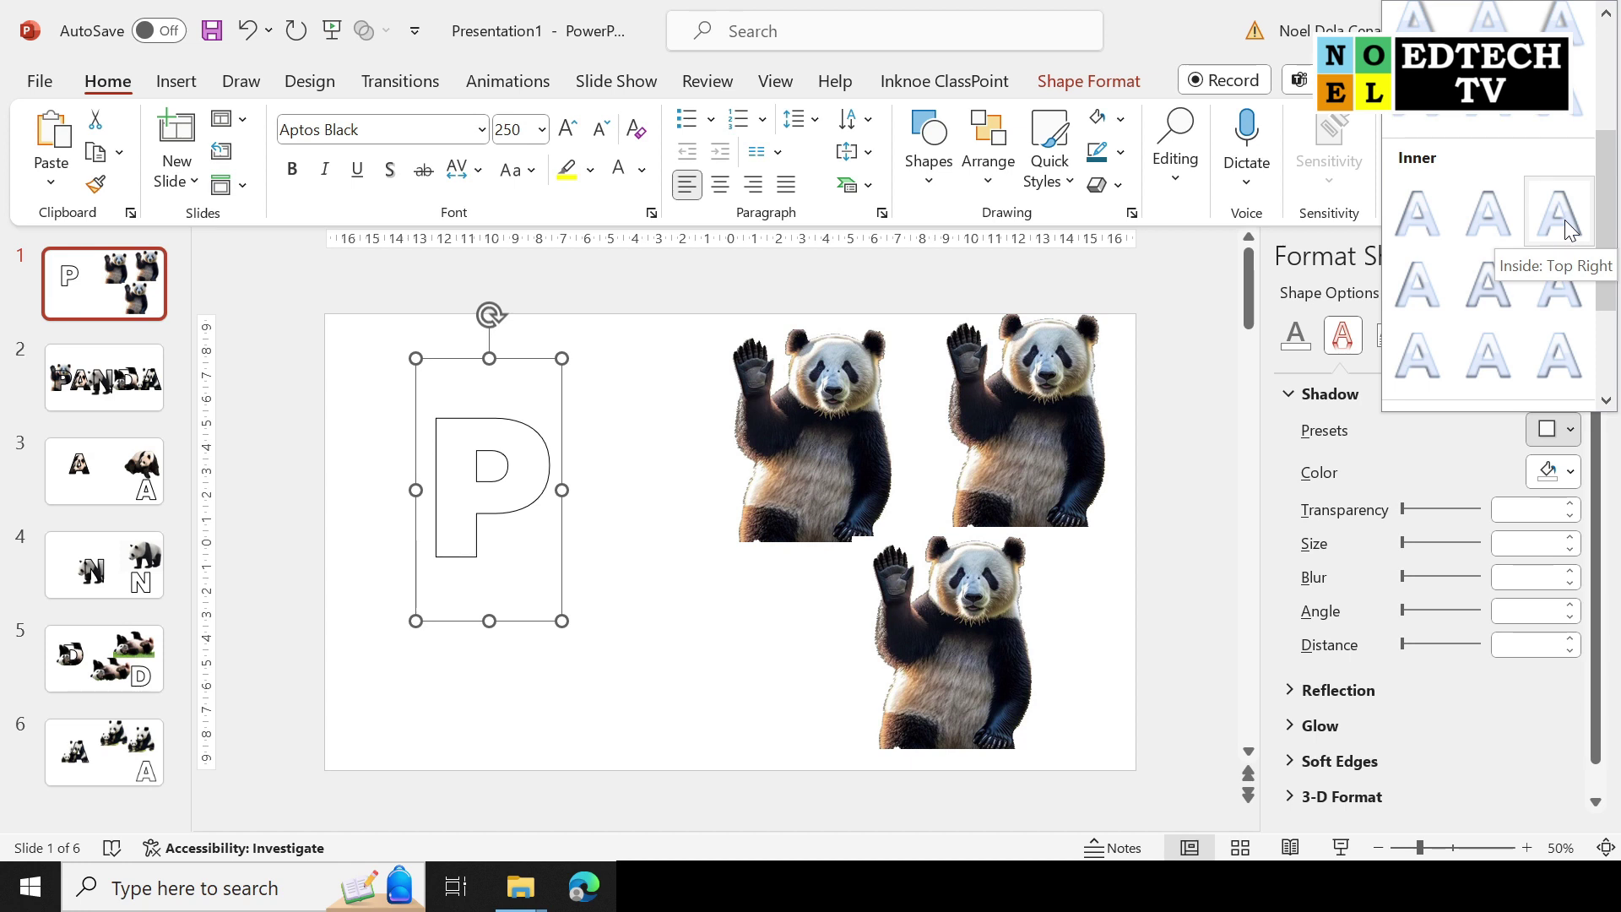
{"action": "left_click", "coordinate": [1564, 228]}
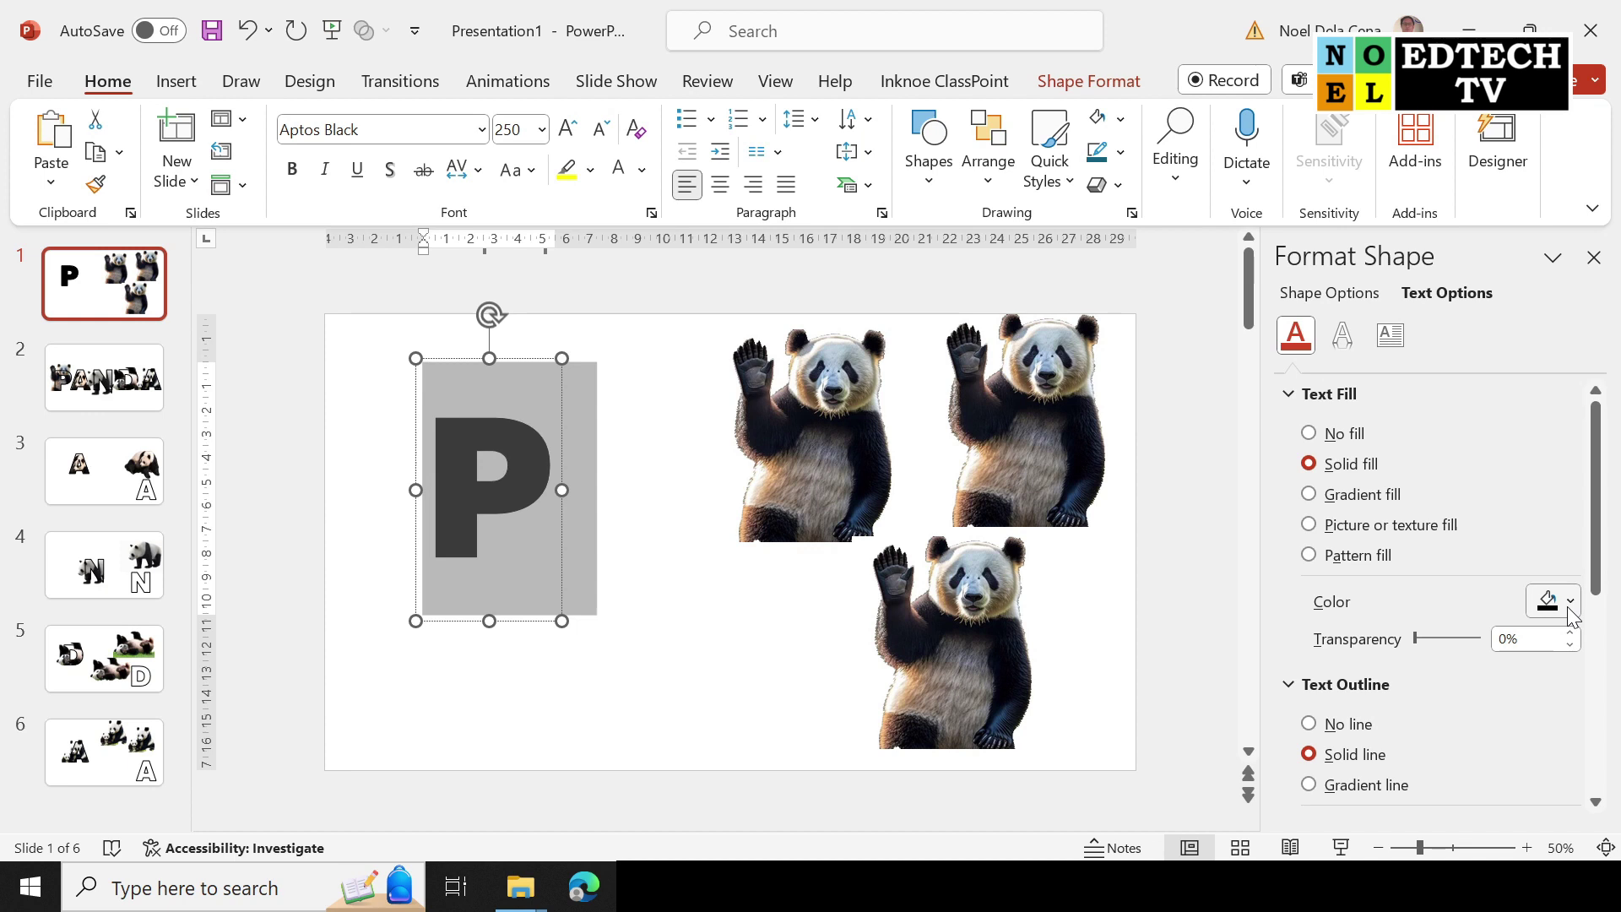
{"action": "left_click", "coordinate": [1594, 259]}
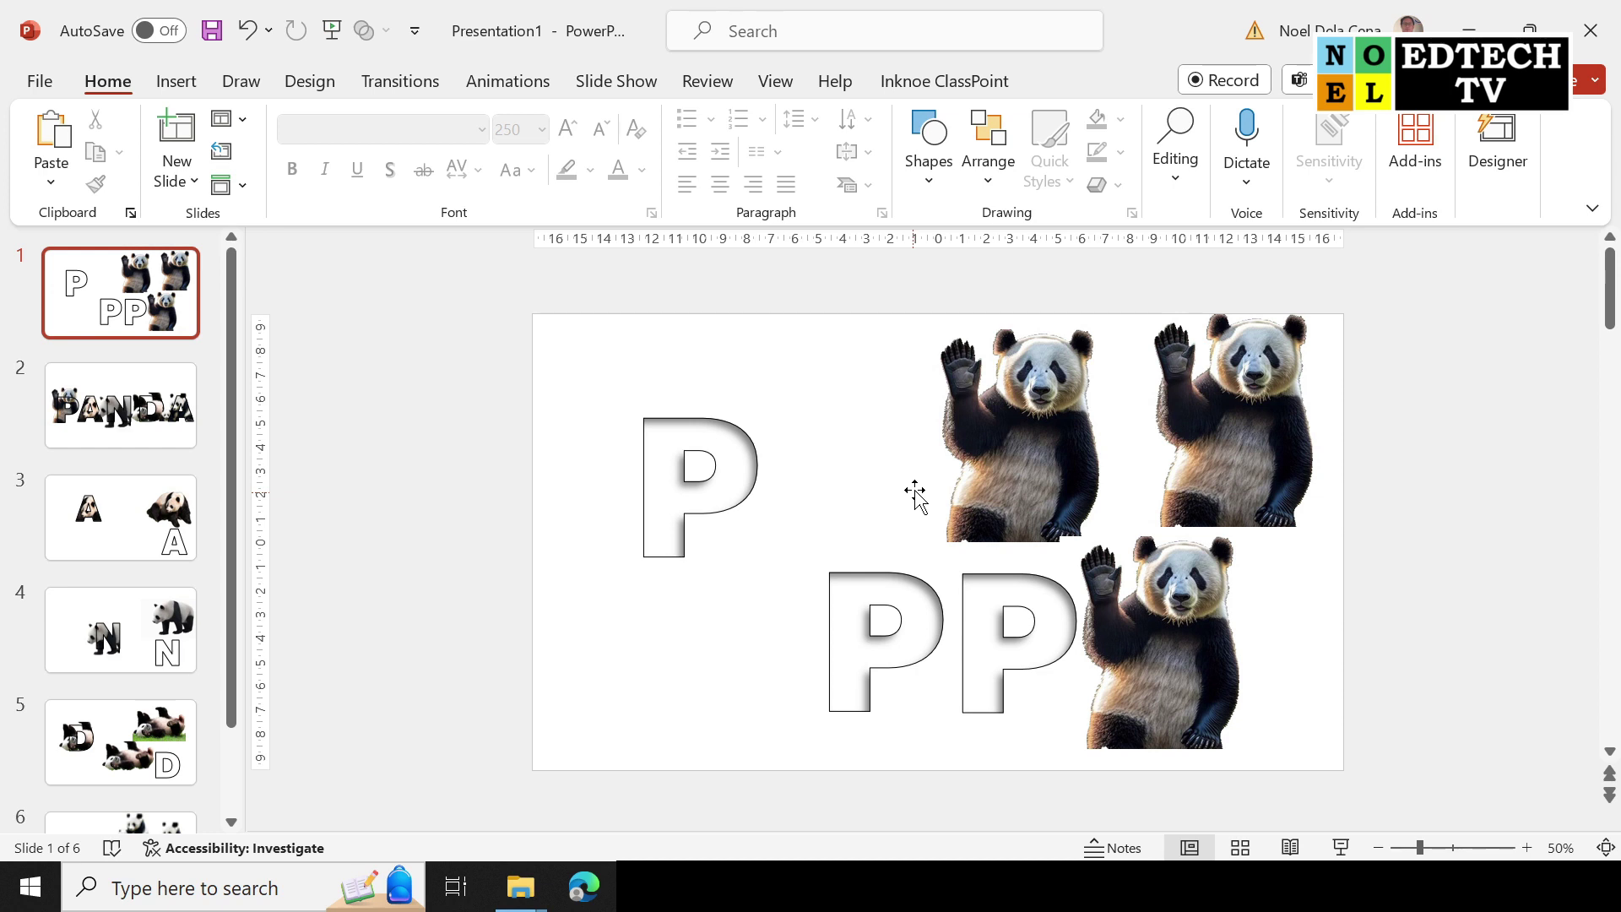
- Move a panda picture over toward the first P
{"action": "left_click_drag", "start_coordinate": [914, 492], "coordinate": [655, 434]}
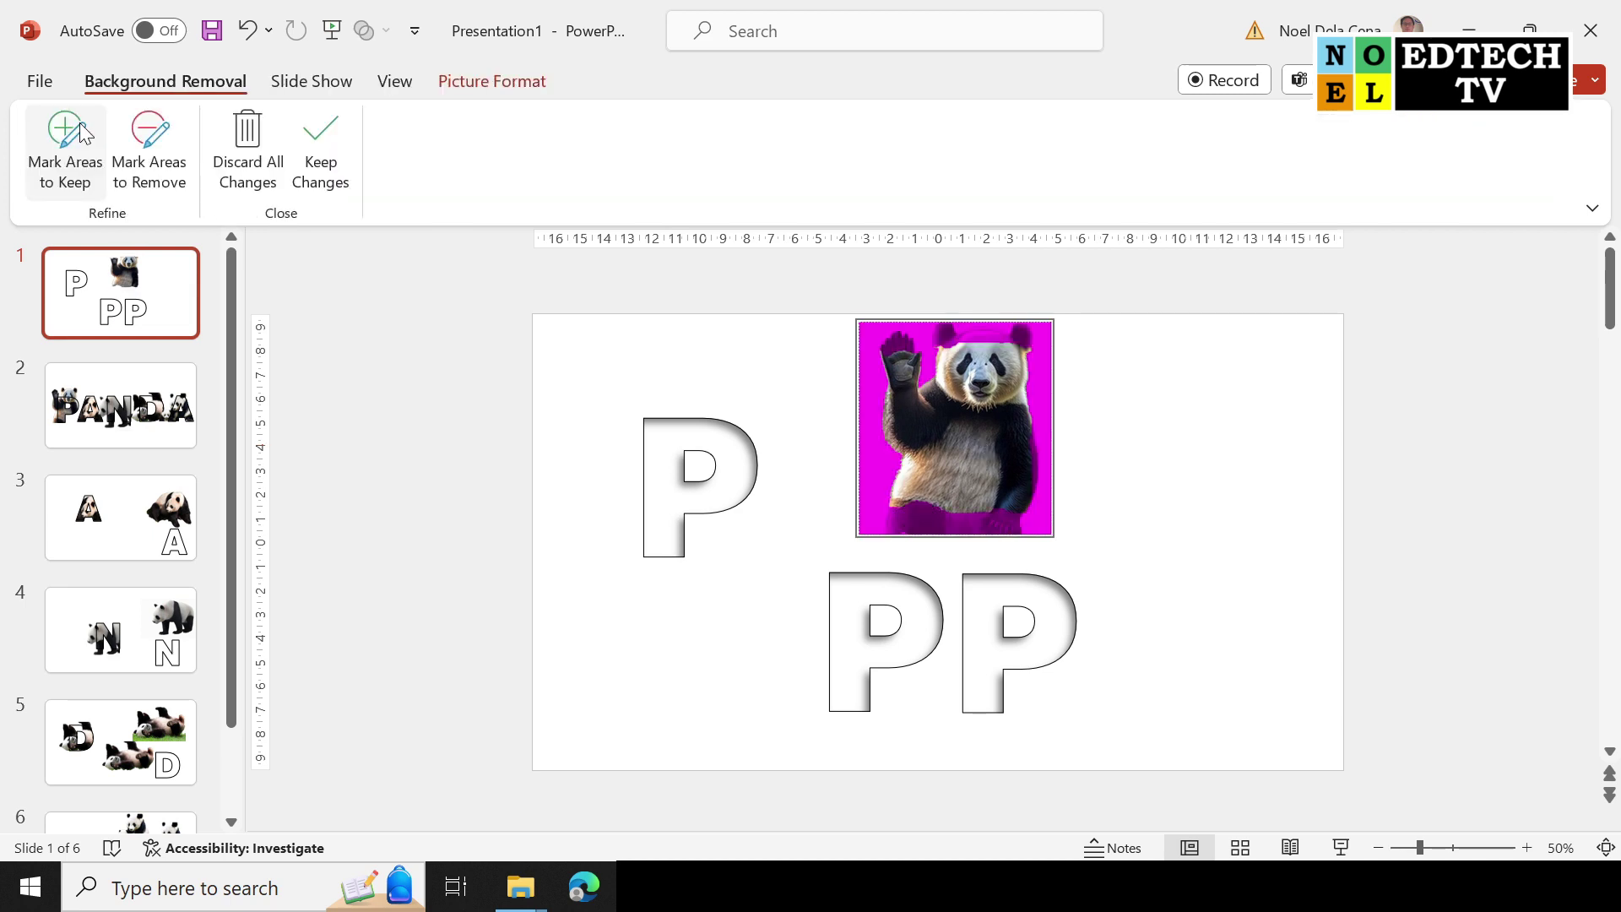
- Mark the panda's head, ears and raised paw as areas to keep in background removal
{"action": "left_click", "coordinate": [82, 133]}
{"action": "scroll", "coordinate": [1015, 335], "scroll_direction": "up", "scroll_amount": 5, "text": "ctrl"}
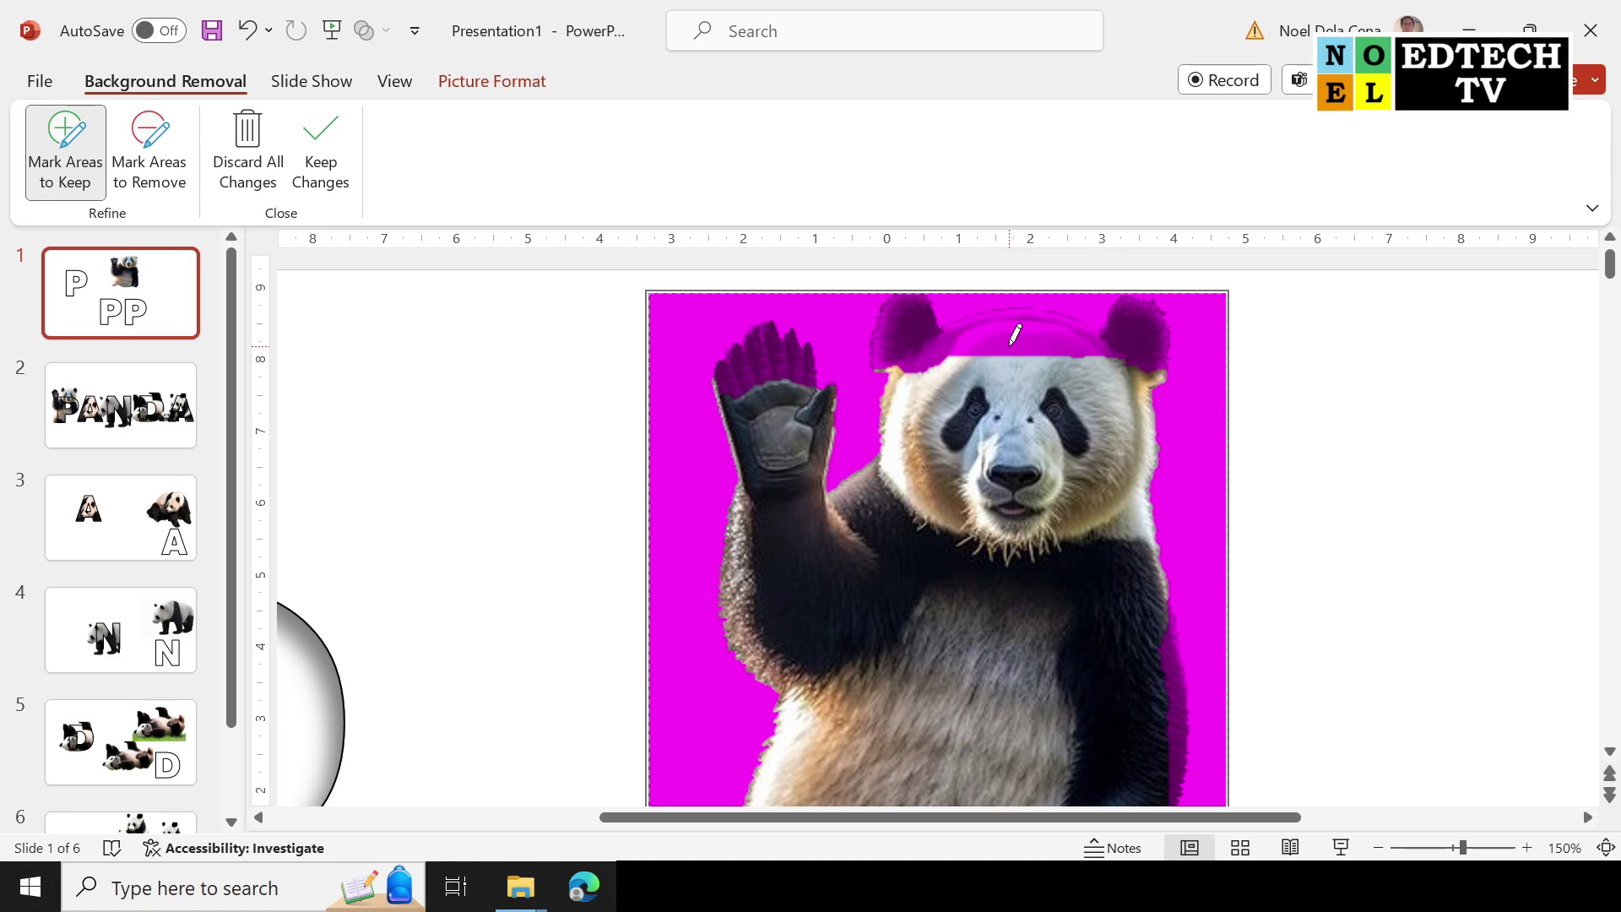
{"action": "left_click", "coordinate": [1012, 342]}
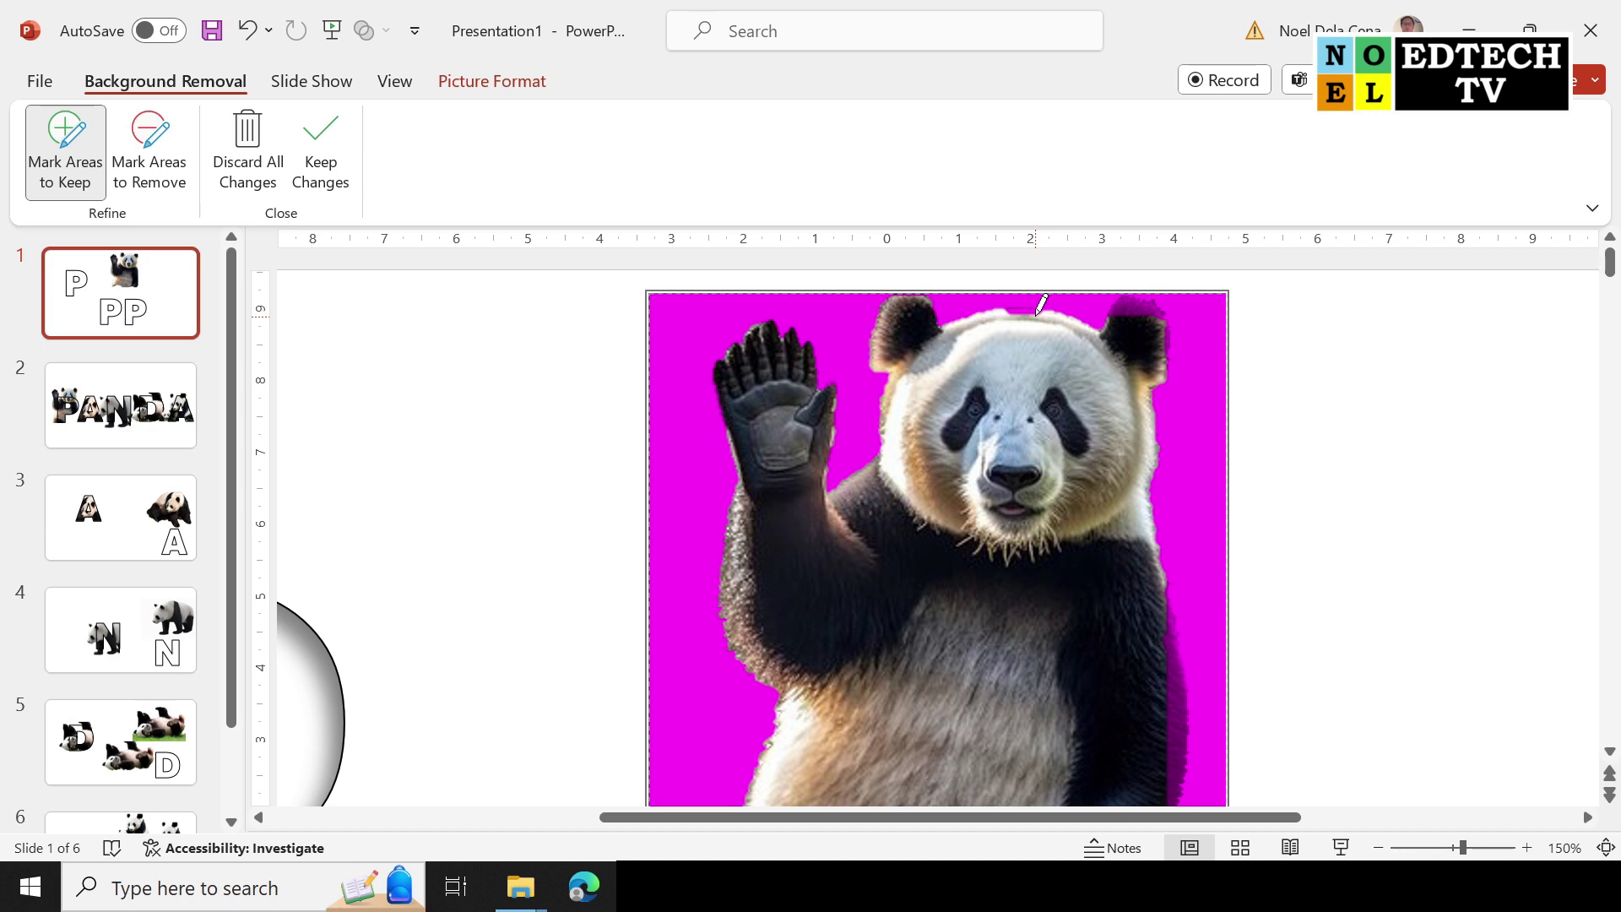
{"action": "scroll", "coordinate": [933, 631], "scroll_direction": "down", "scroll_amount": 3}
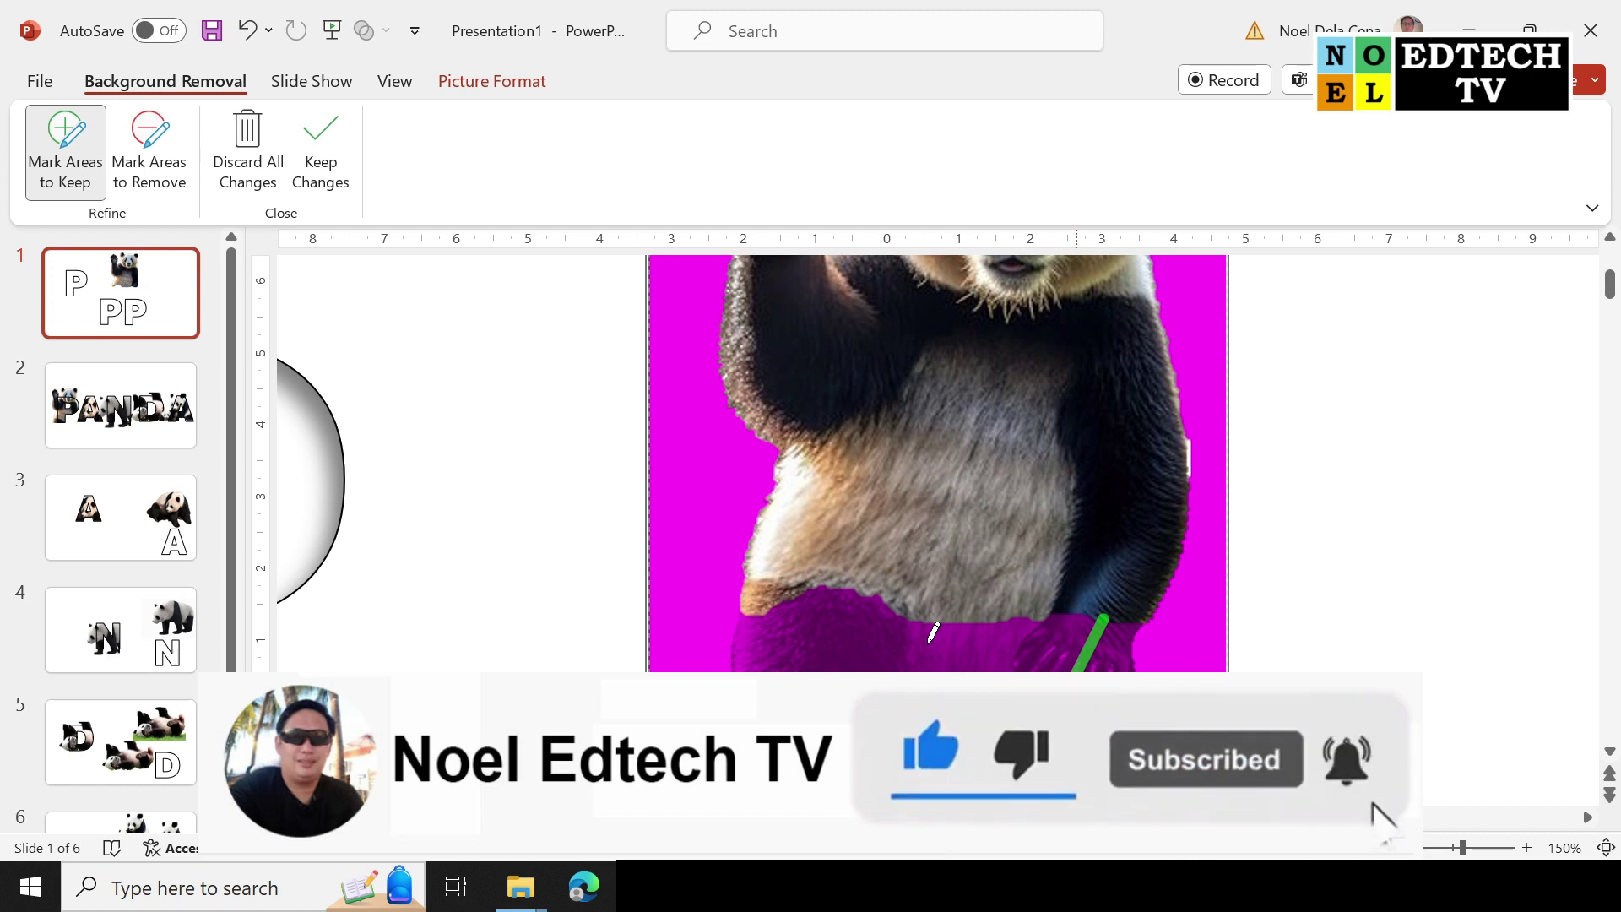
{"action": "scroll", "coordinate": [1095, 320], "scroll_direction": "up", "scroll_amount": 3}
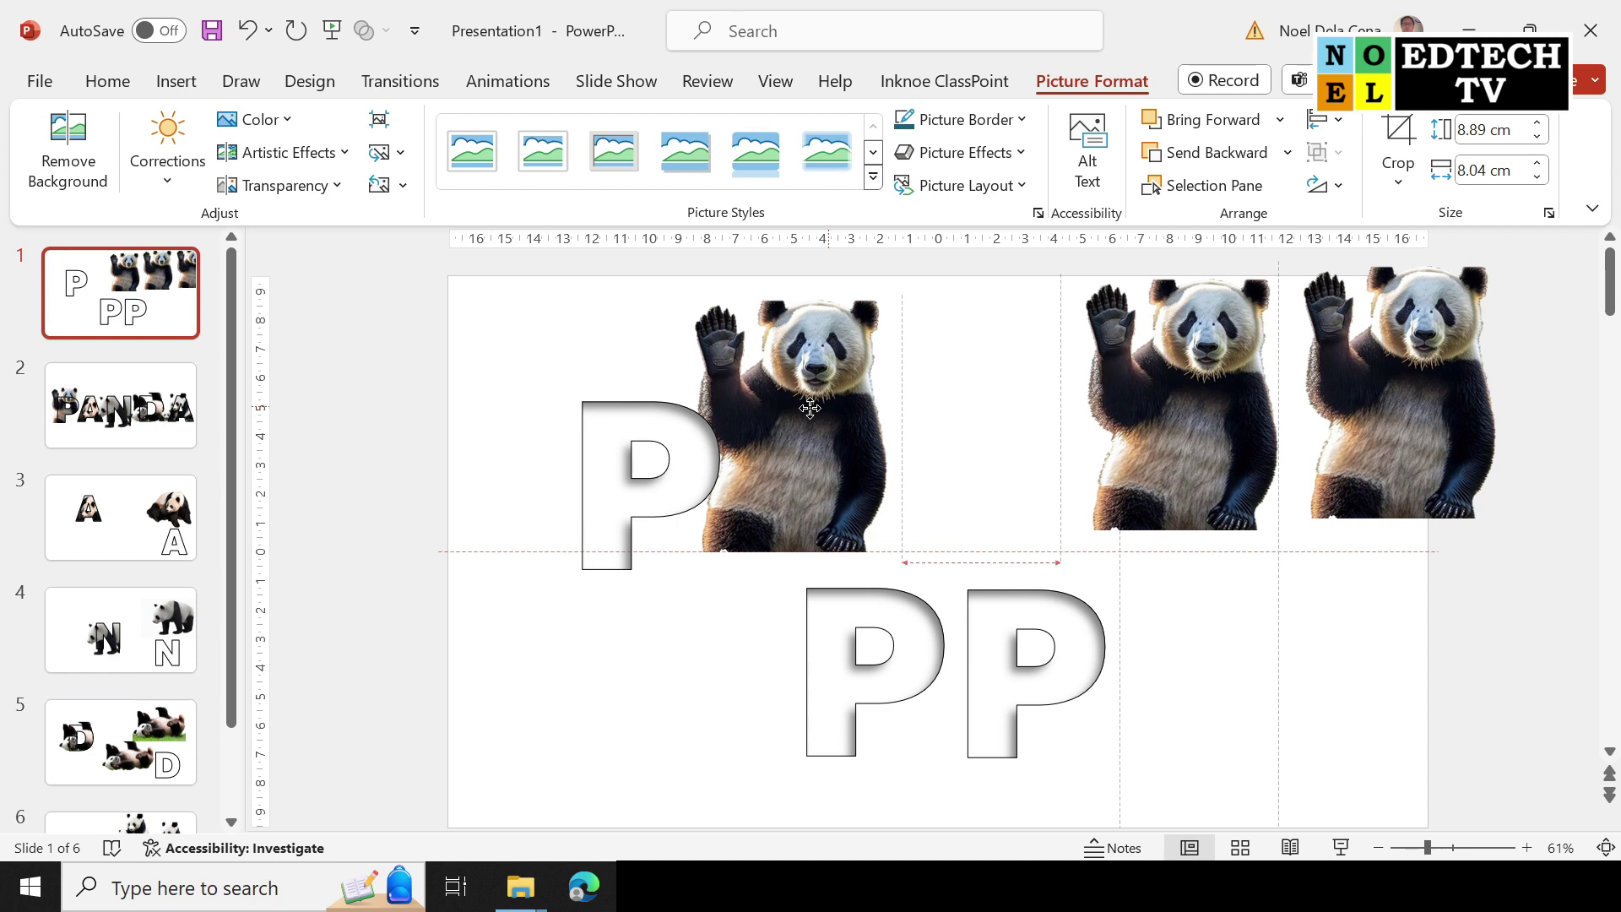
- Position the cutout panda behind the left P and select both together
{"action": "left_click_drag", "start_coordinate": [810, 408], "coordinate": [656, 442]}
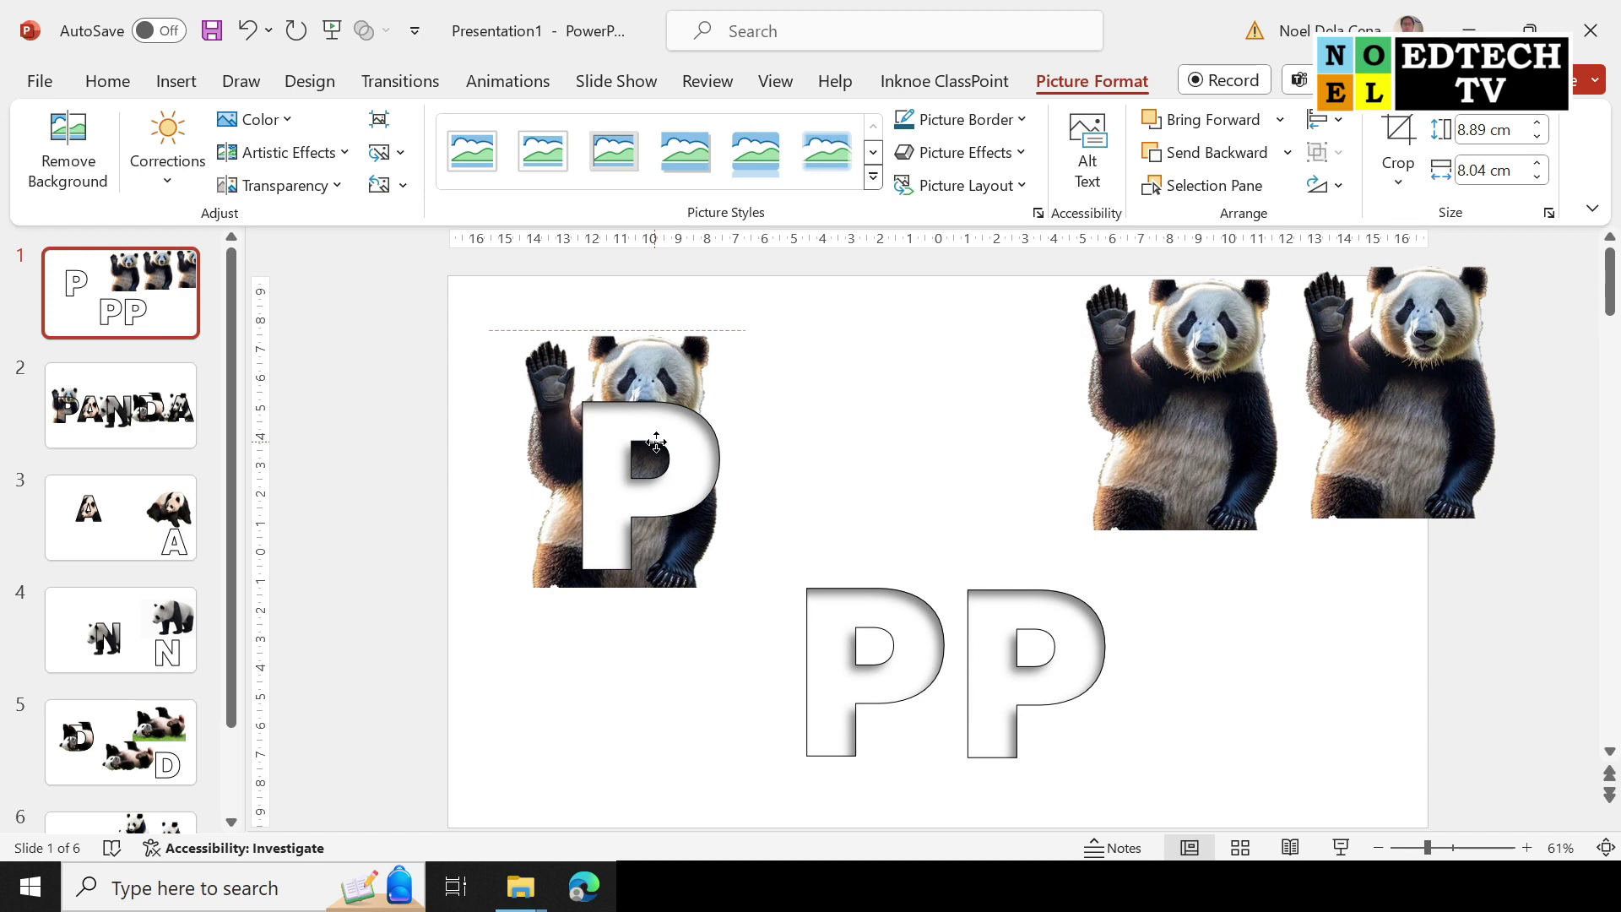
{"action": "left_click", "coordinate": [656, 442]}
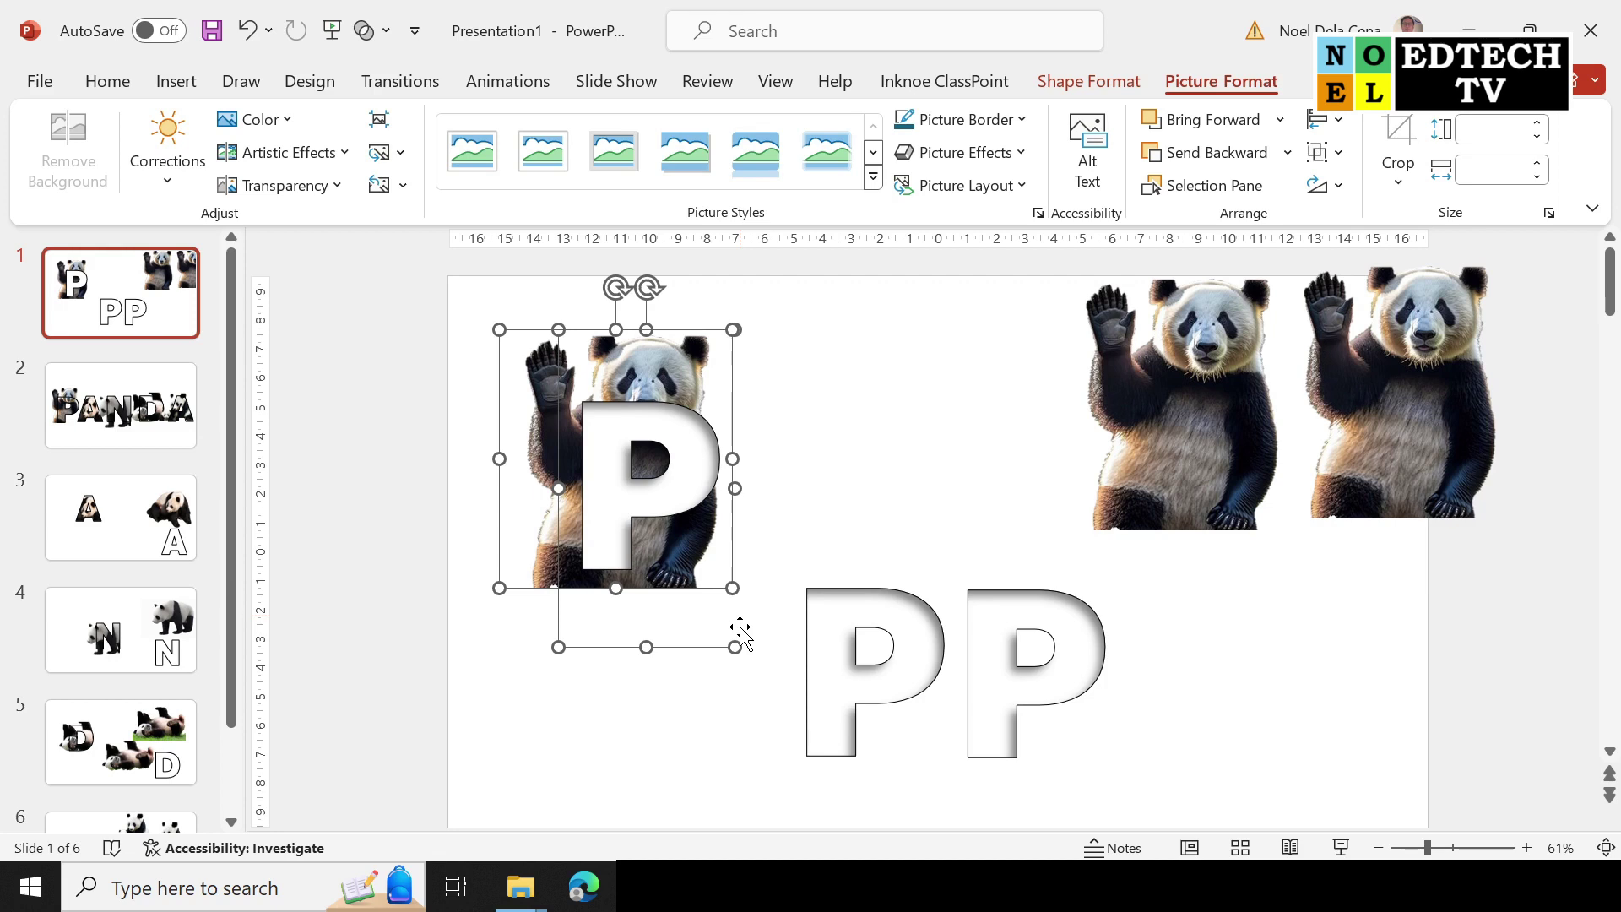
- Use Shape Format's Merge Shapes Intersect to trim the panda picture to the P's shape
{"action": "left_click", "coordinate": [741, 629]}
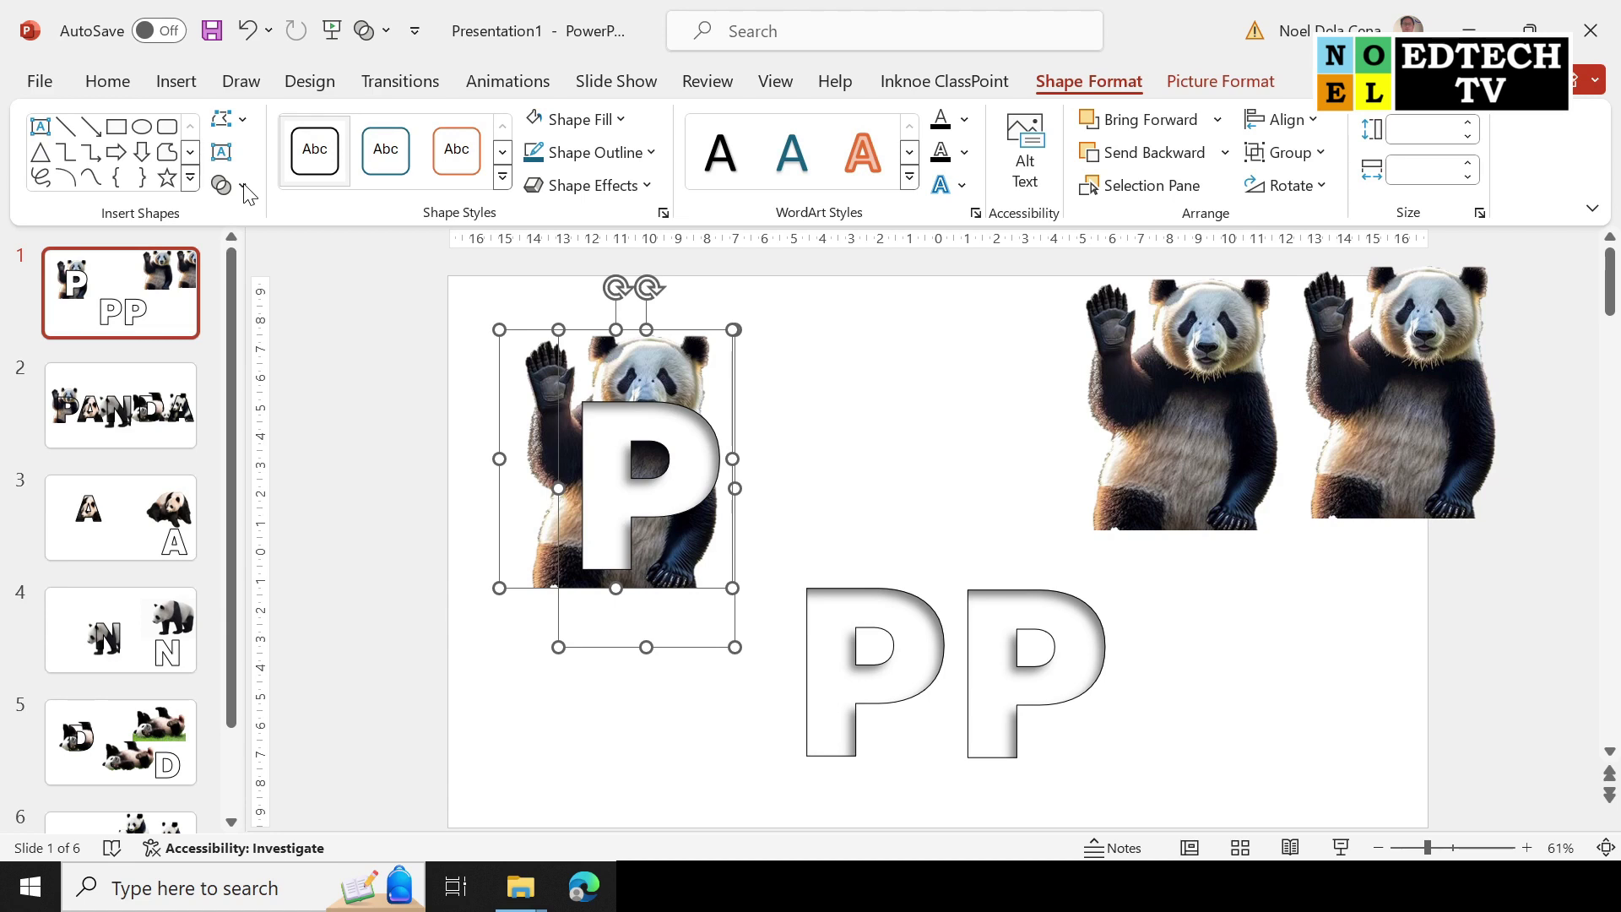
{"action": "left_click", "coordinate": [243, 187]}
{"action": "left_click", "coordinate": [261, 304]}
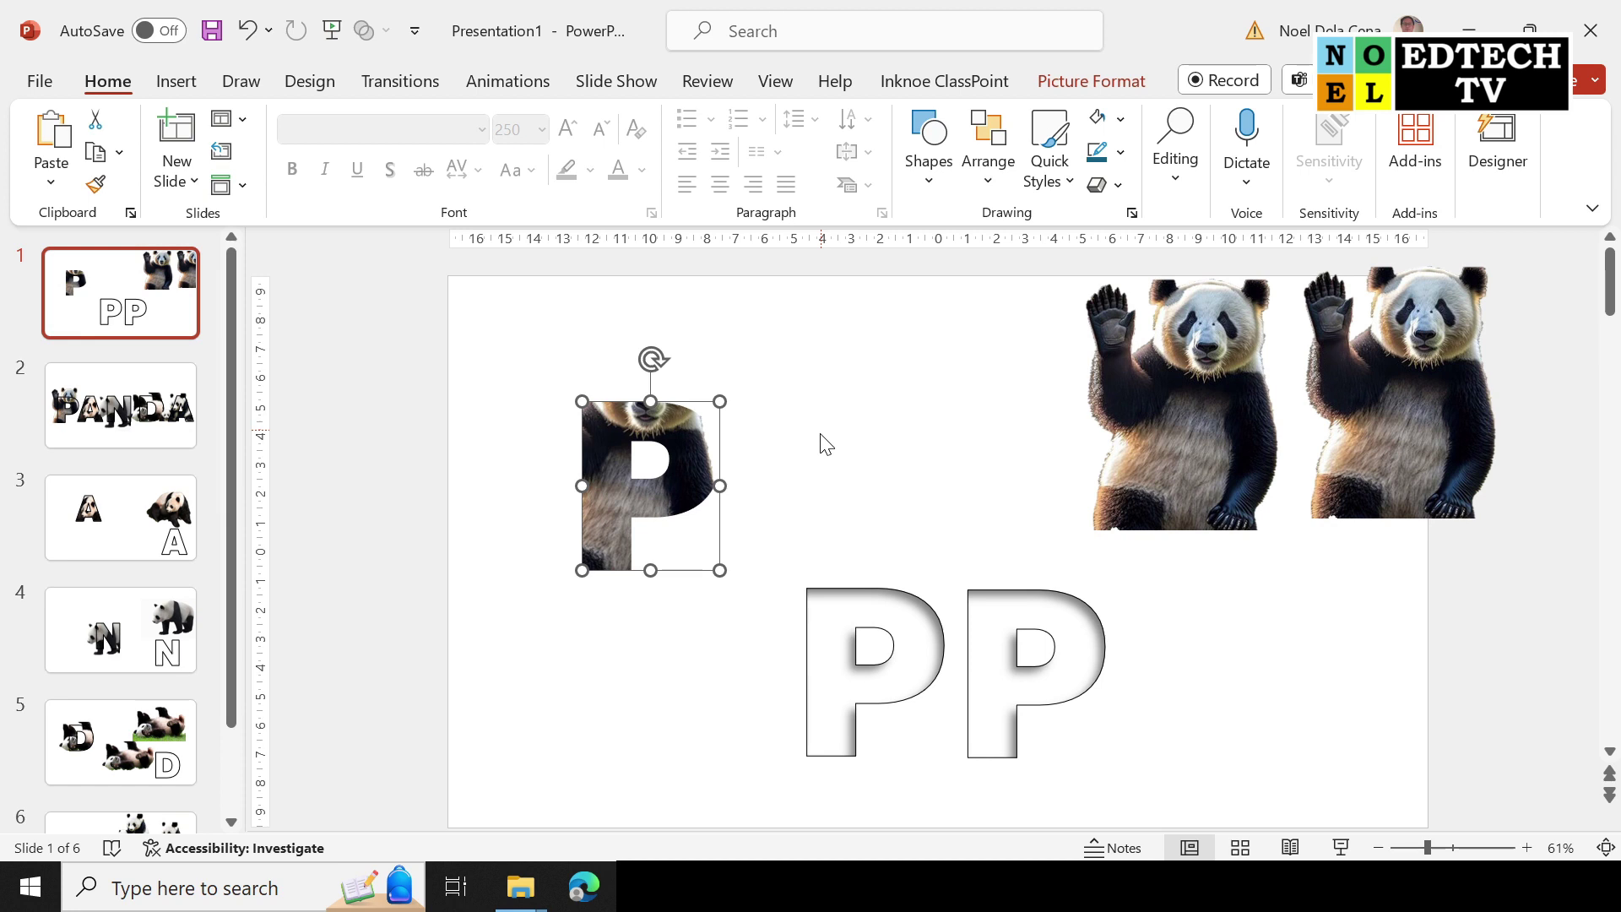
- Undo twice back to the plain outlined P, then give its text a solid fill
{"action": "key", "text": "ctrl+z"}
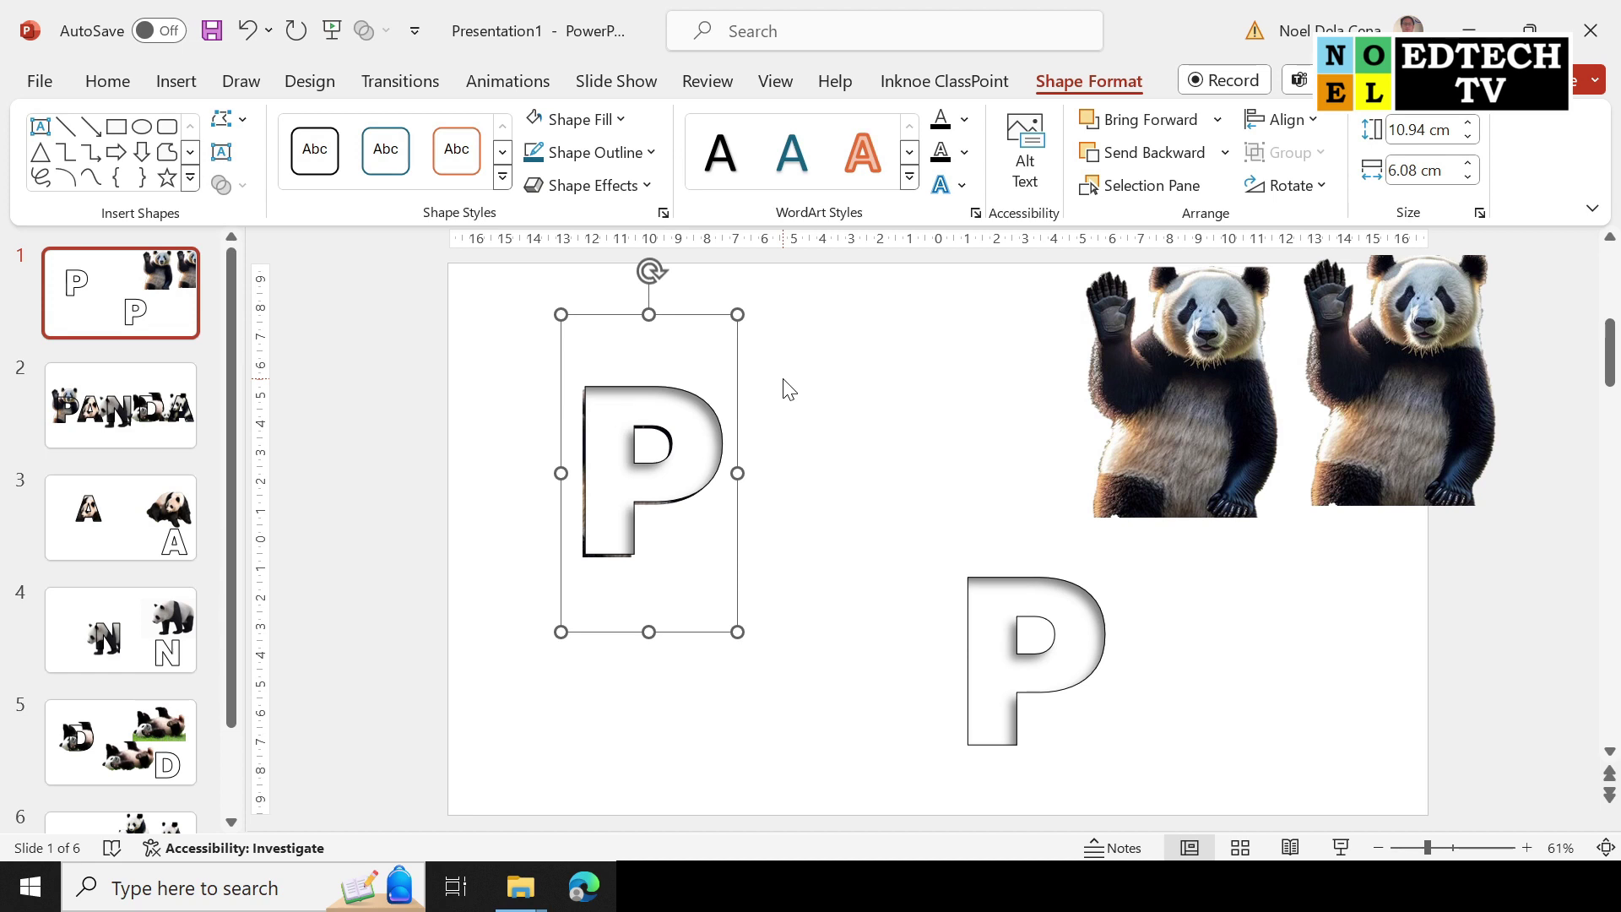
{"action": "key", "text": "ctrl+z"}
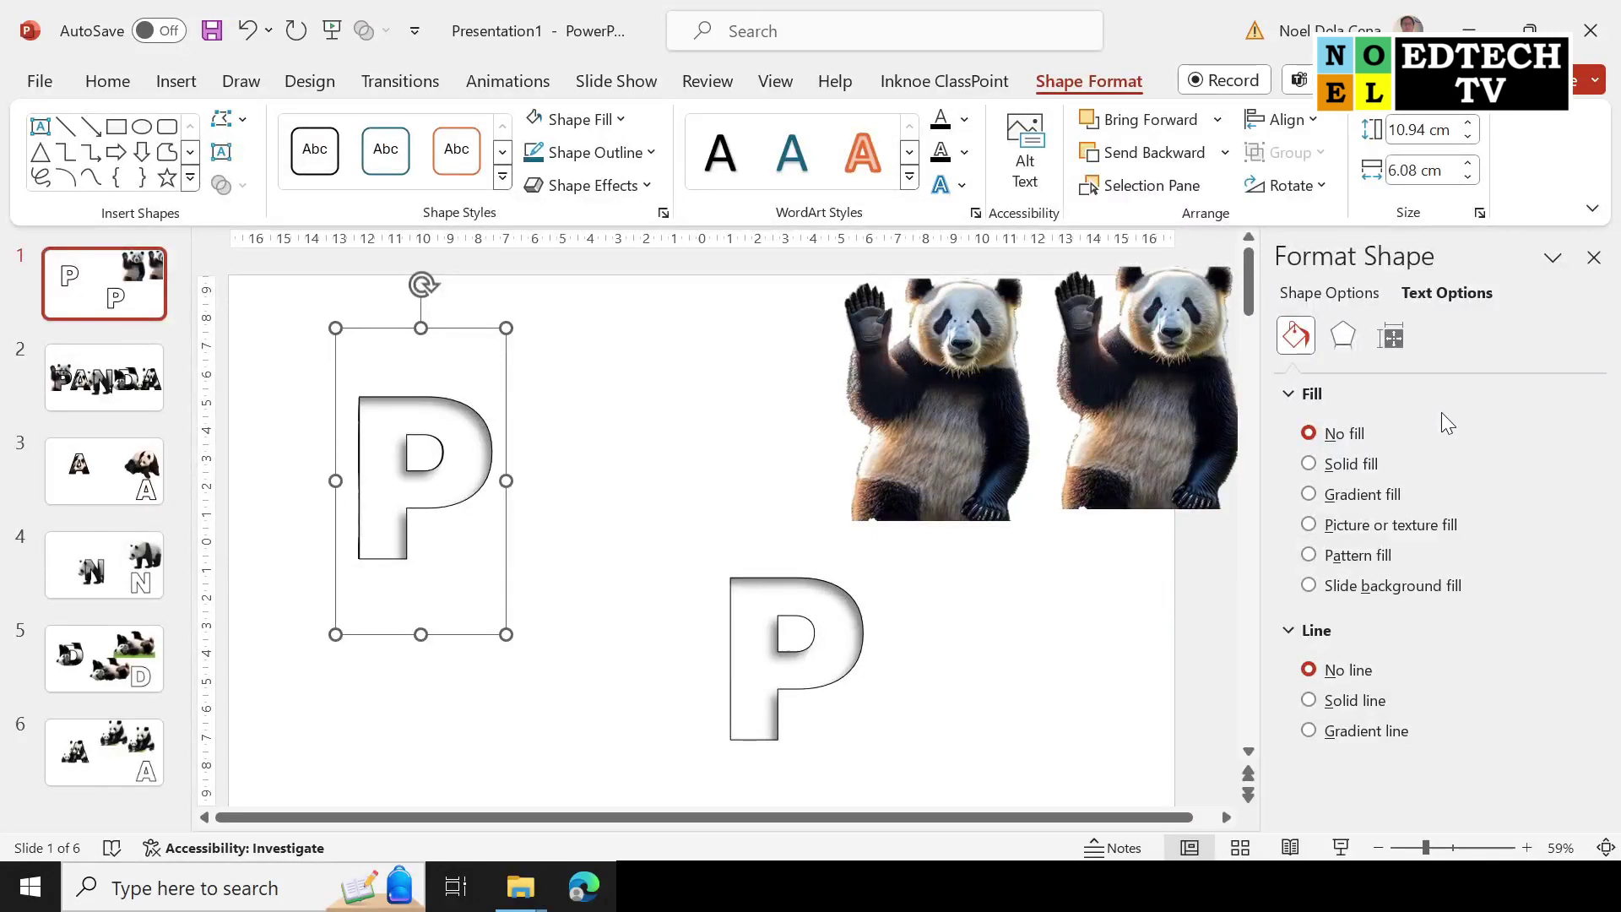
{"action": "left_click", "coordinate": [1349, 464]}
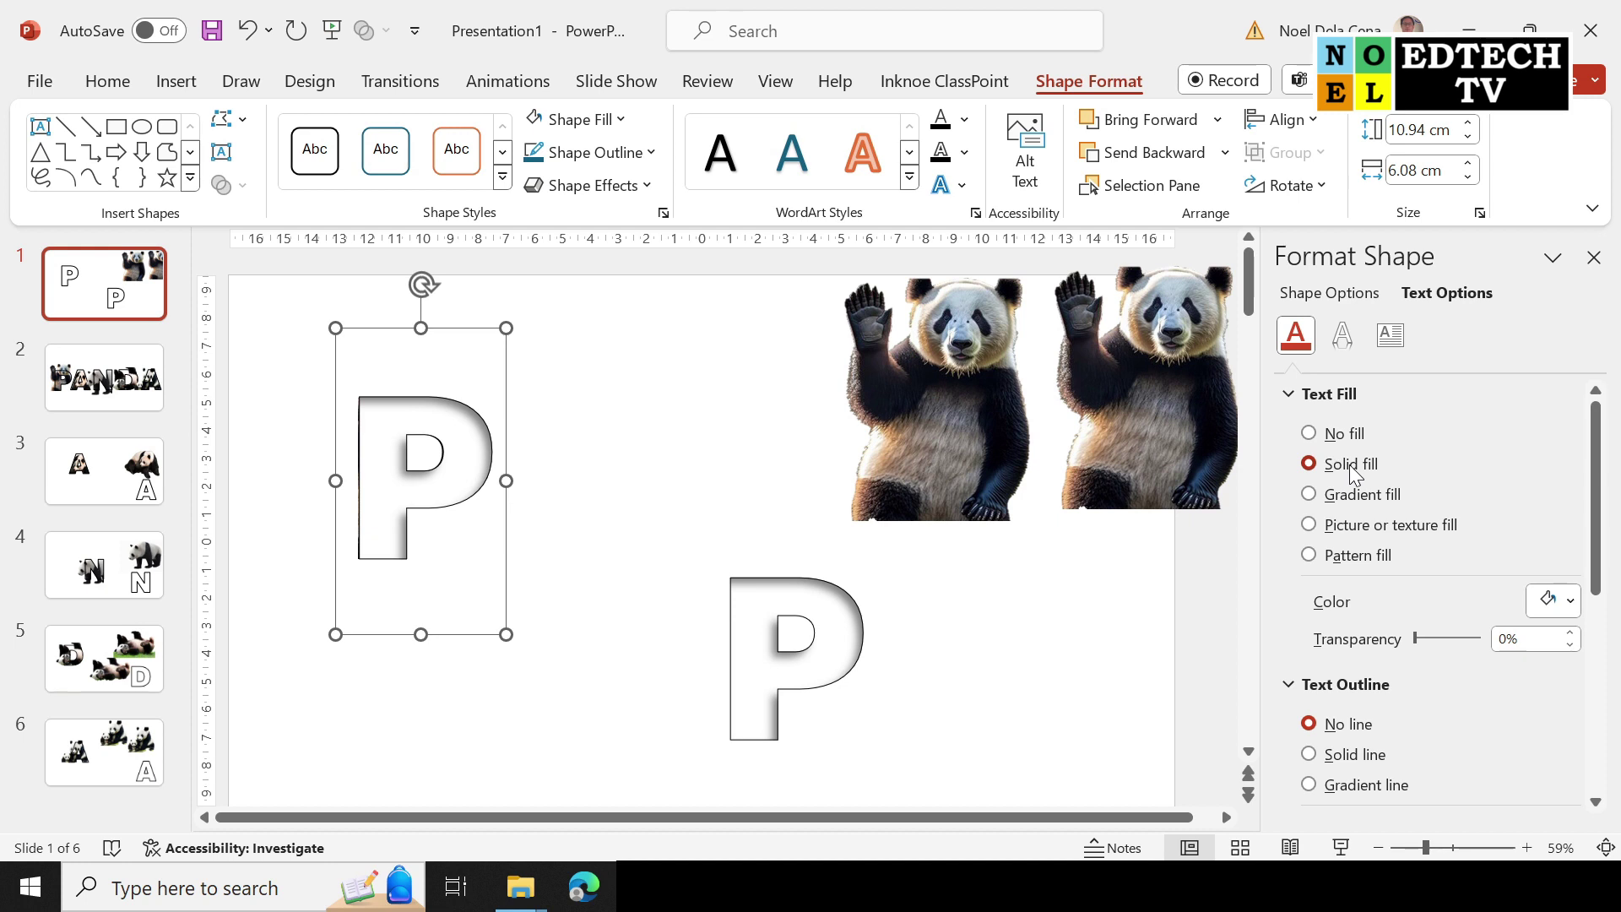
- Place a panda picture over the left P, nudged slightly left, and zoom in
{"action": "left_click_drag", "start_coordinate": [998, 296], "coordinate": [478, 354]}
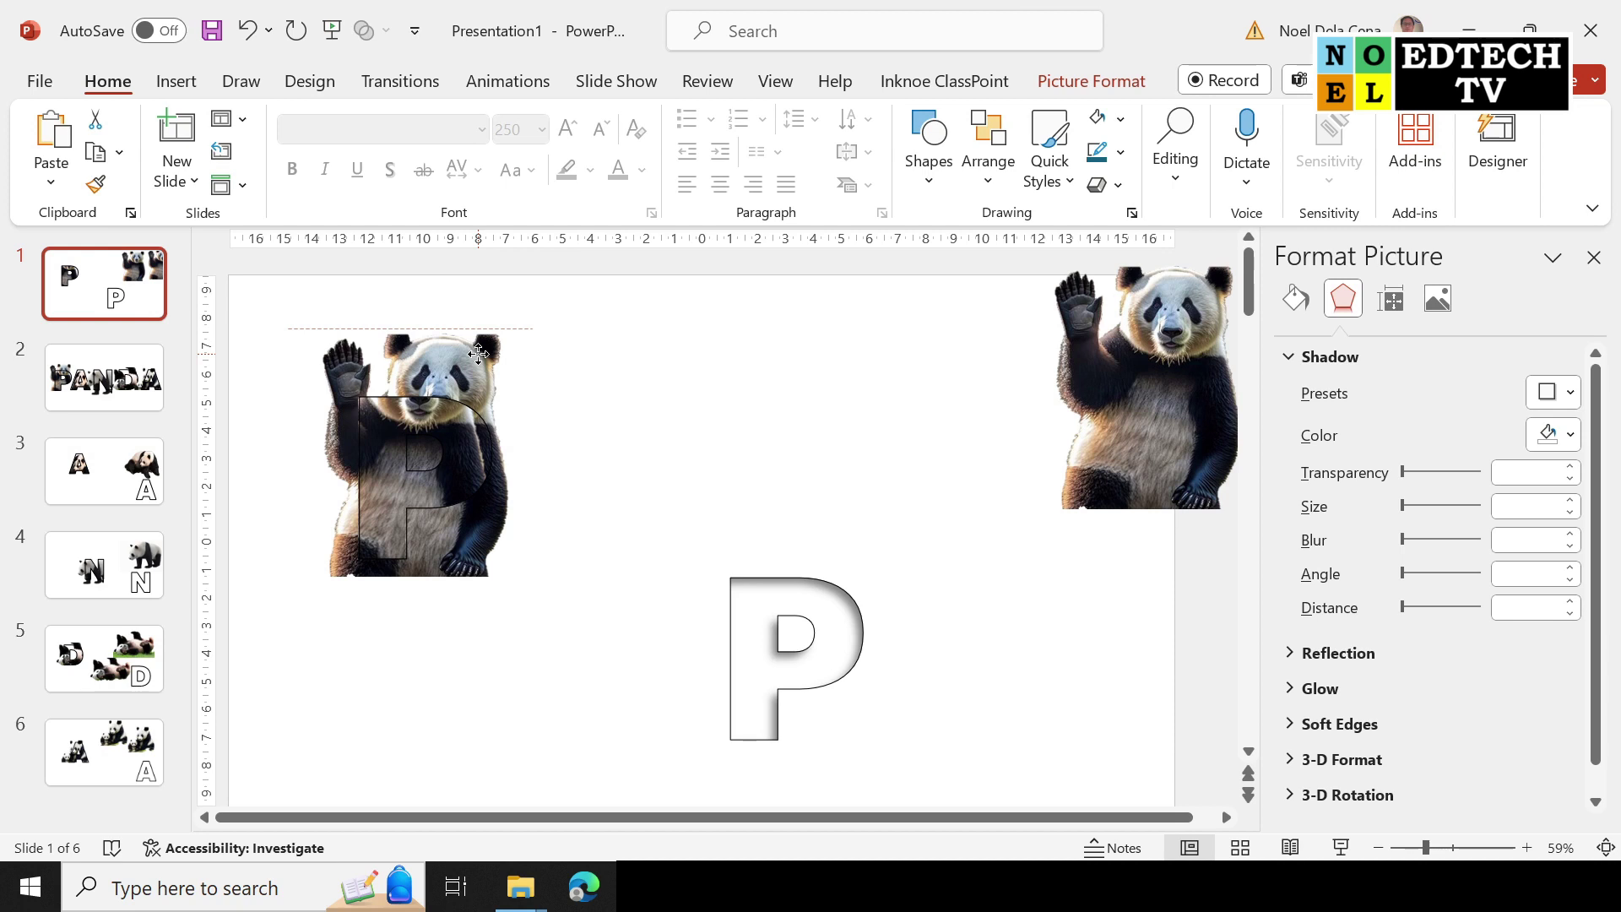
{"action": "left_click_drag", "start_coordinate": [478, 355], "coordinate": [461, 355]}
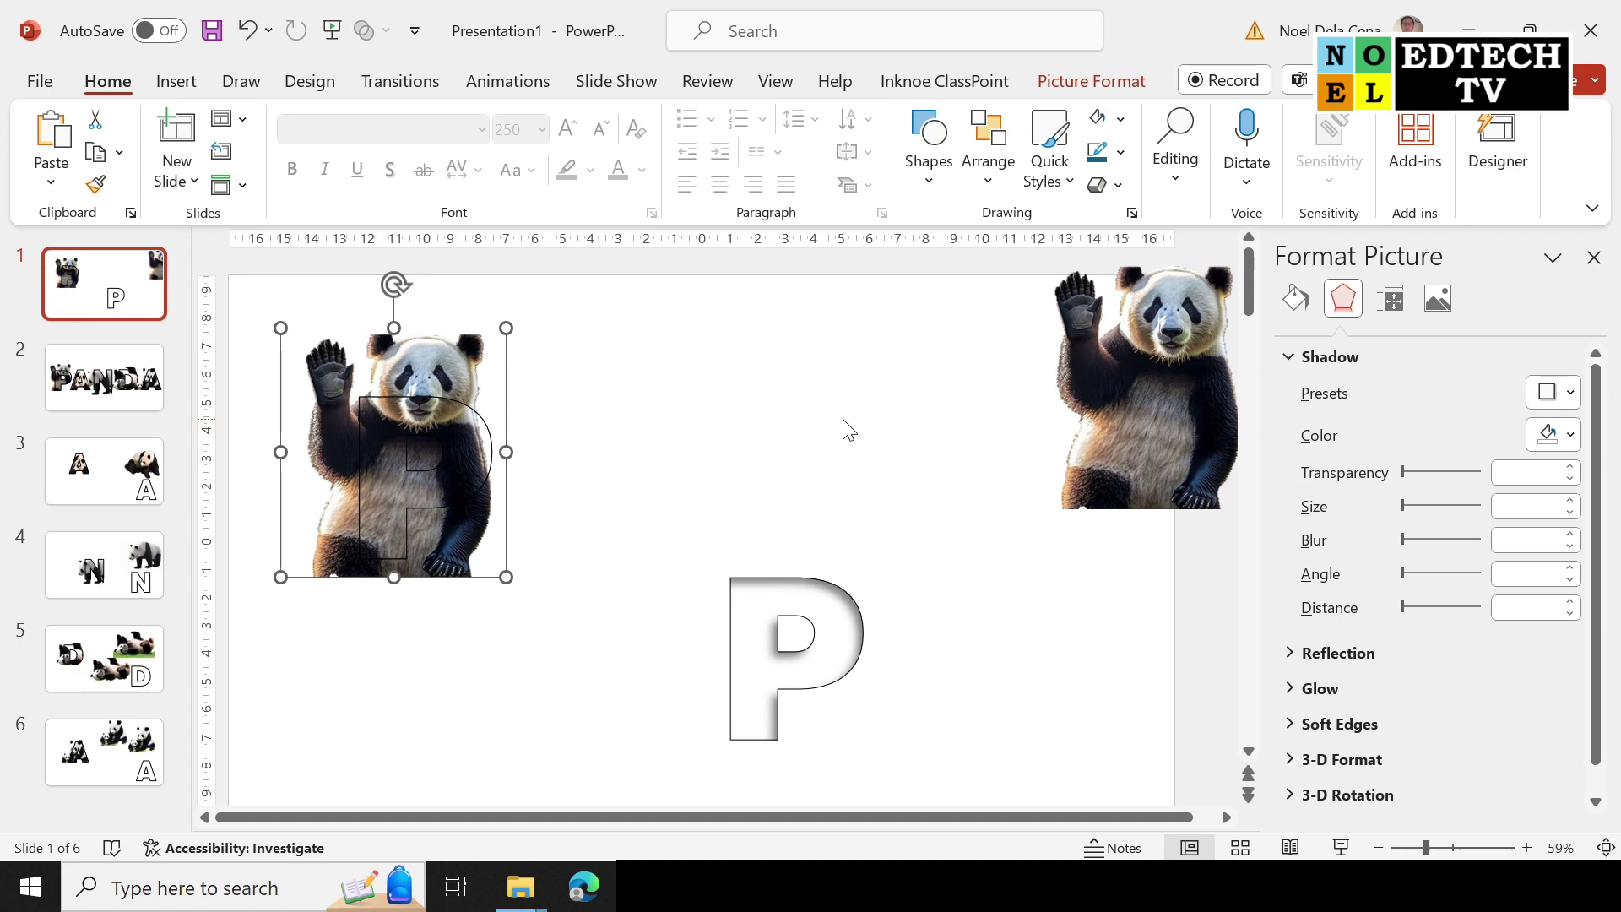
{"action": "scroll", "coordinate": [599, 462], "scroll_direction": "up", "scroll_amount": 2}
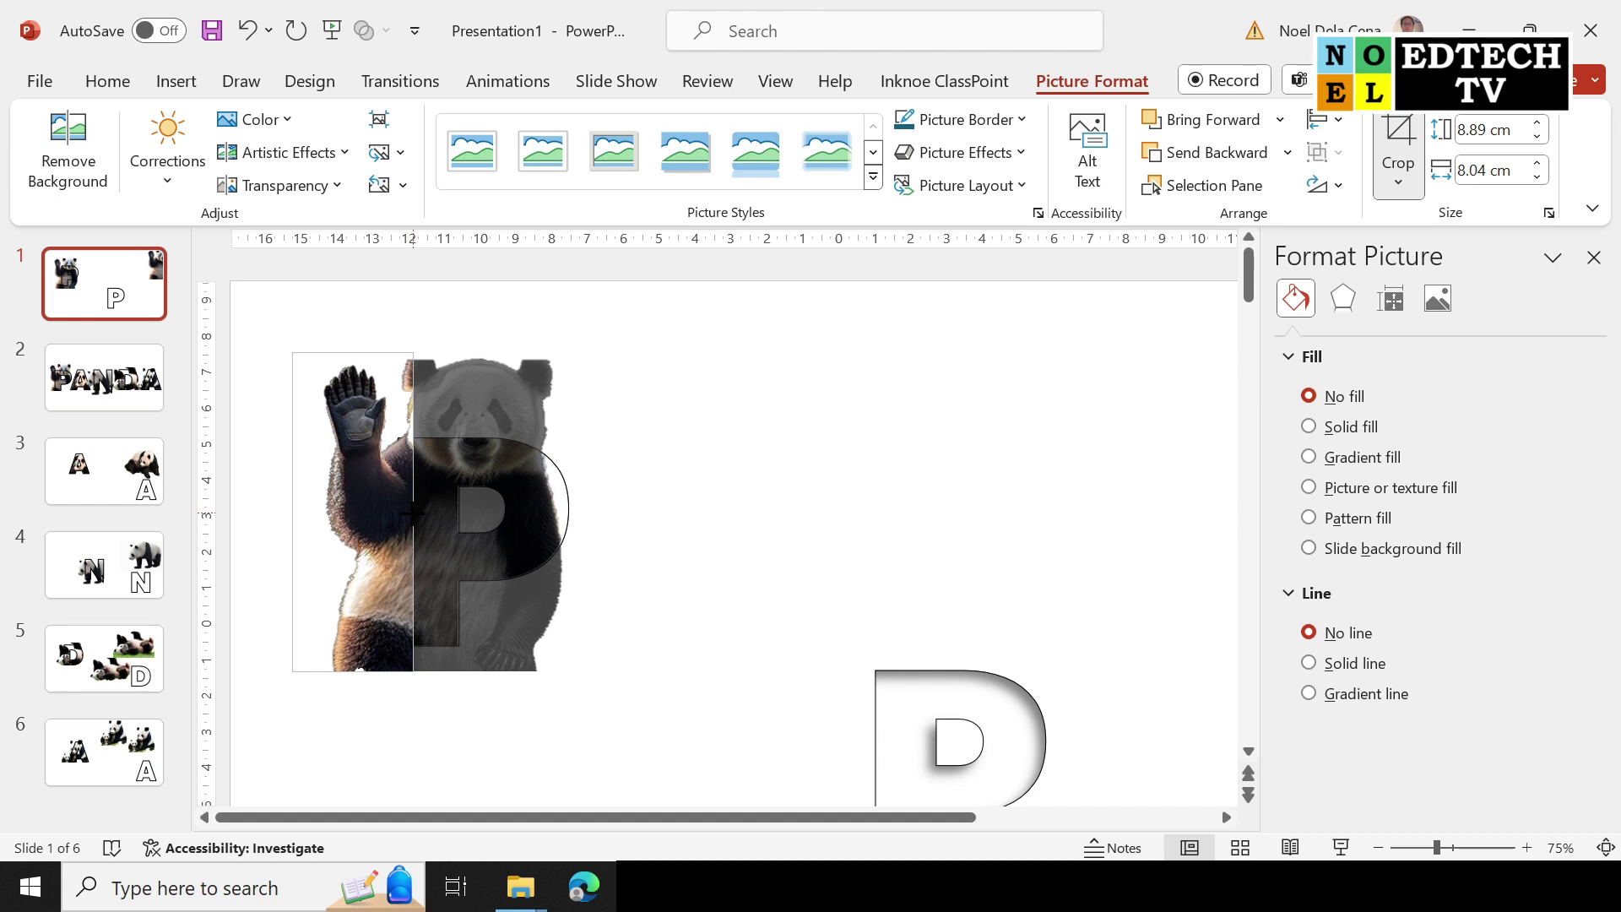
- Crop the panda picture to 4.5 cm wide so it covers only the P's stem
{"action": "left_click_drag", "start_coordinate": [413, 512], "coordinate": [453, 512]}
{"action": "left_click_drag", "start_coordinate": [373, 671], "coordinate": [388, 642]}
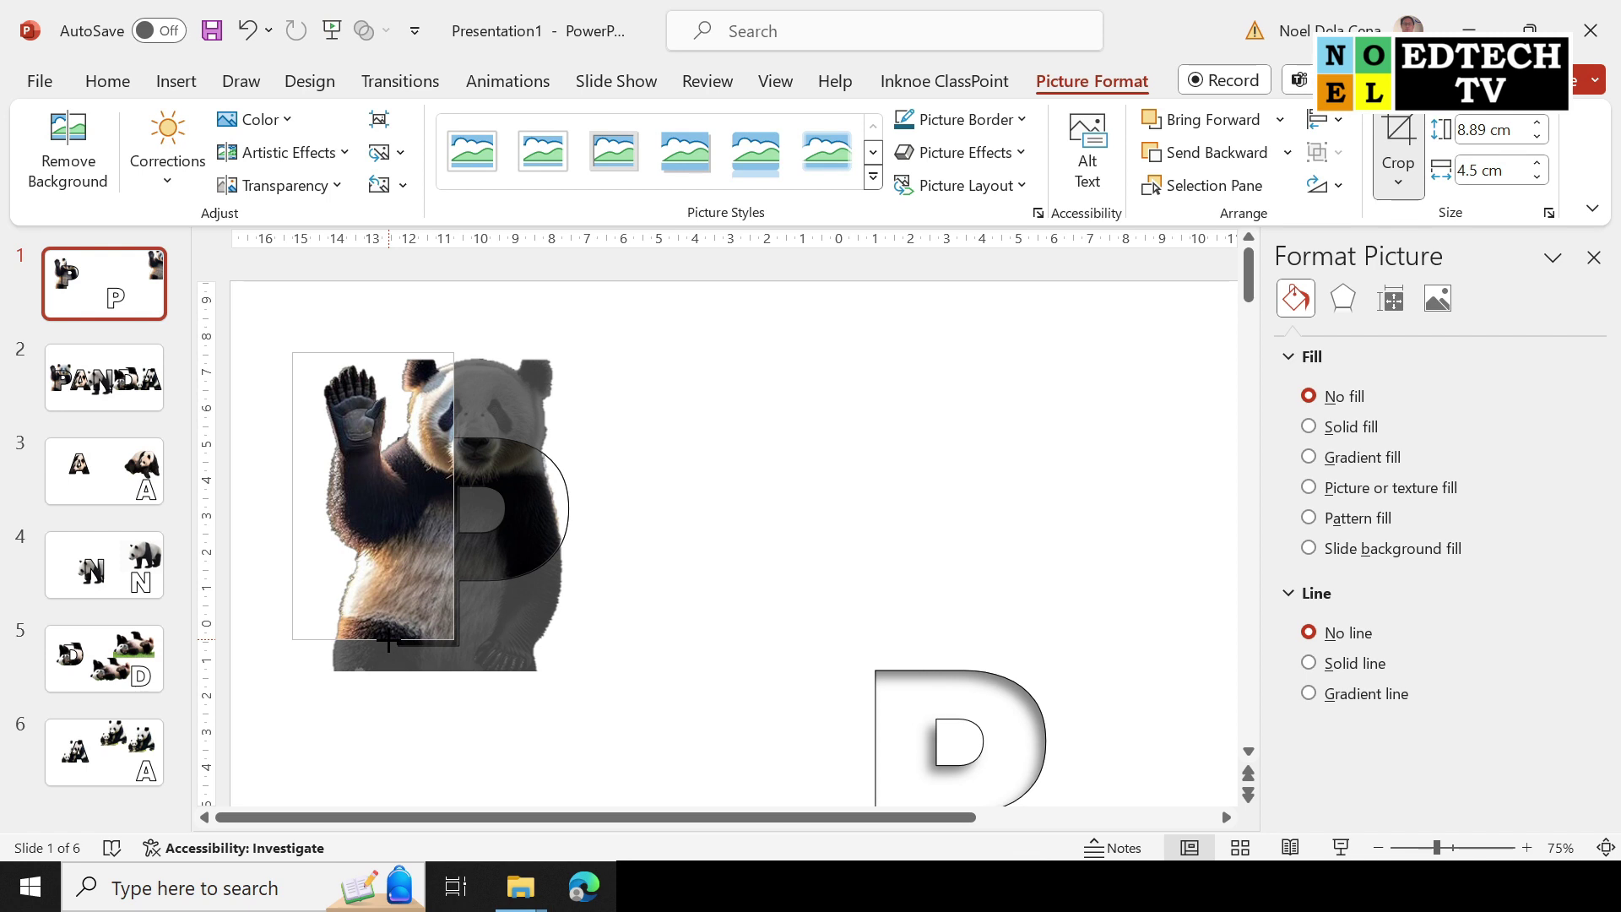
{"action": "left_click", "coordinate": [760, 776]}
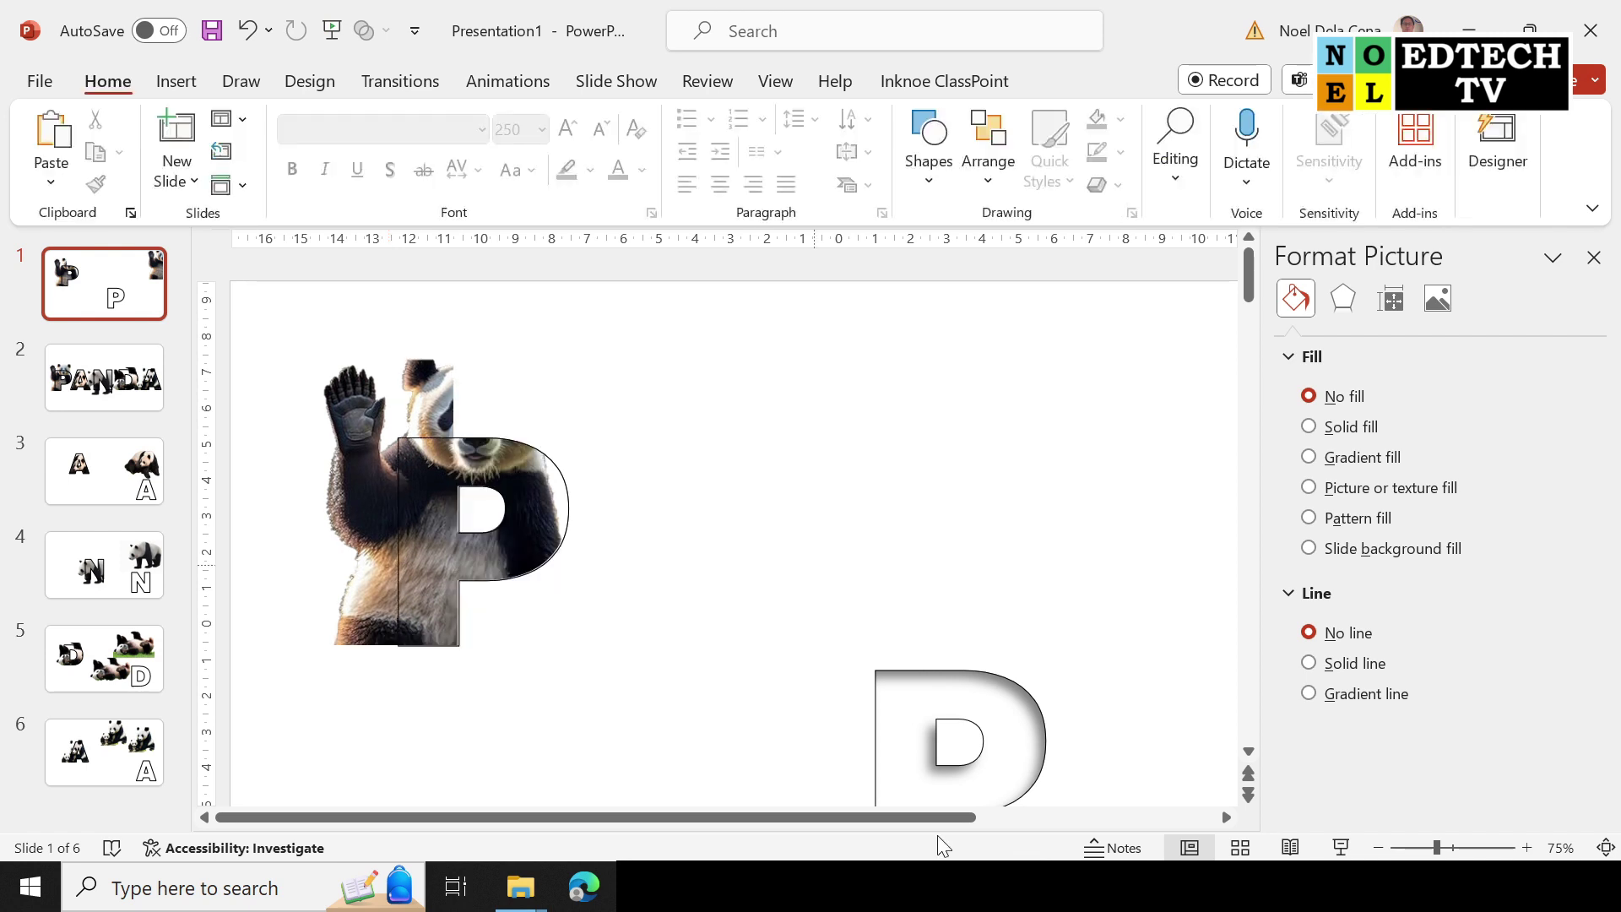
{"action": "scroll", "coordinate": [1216, 456], "scroll_direction": "right", "scroll_amount": 3}
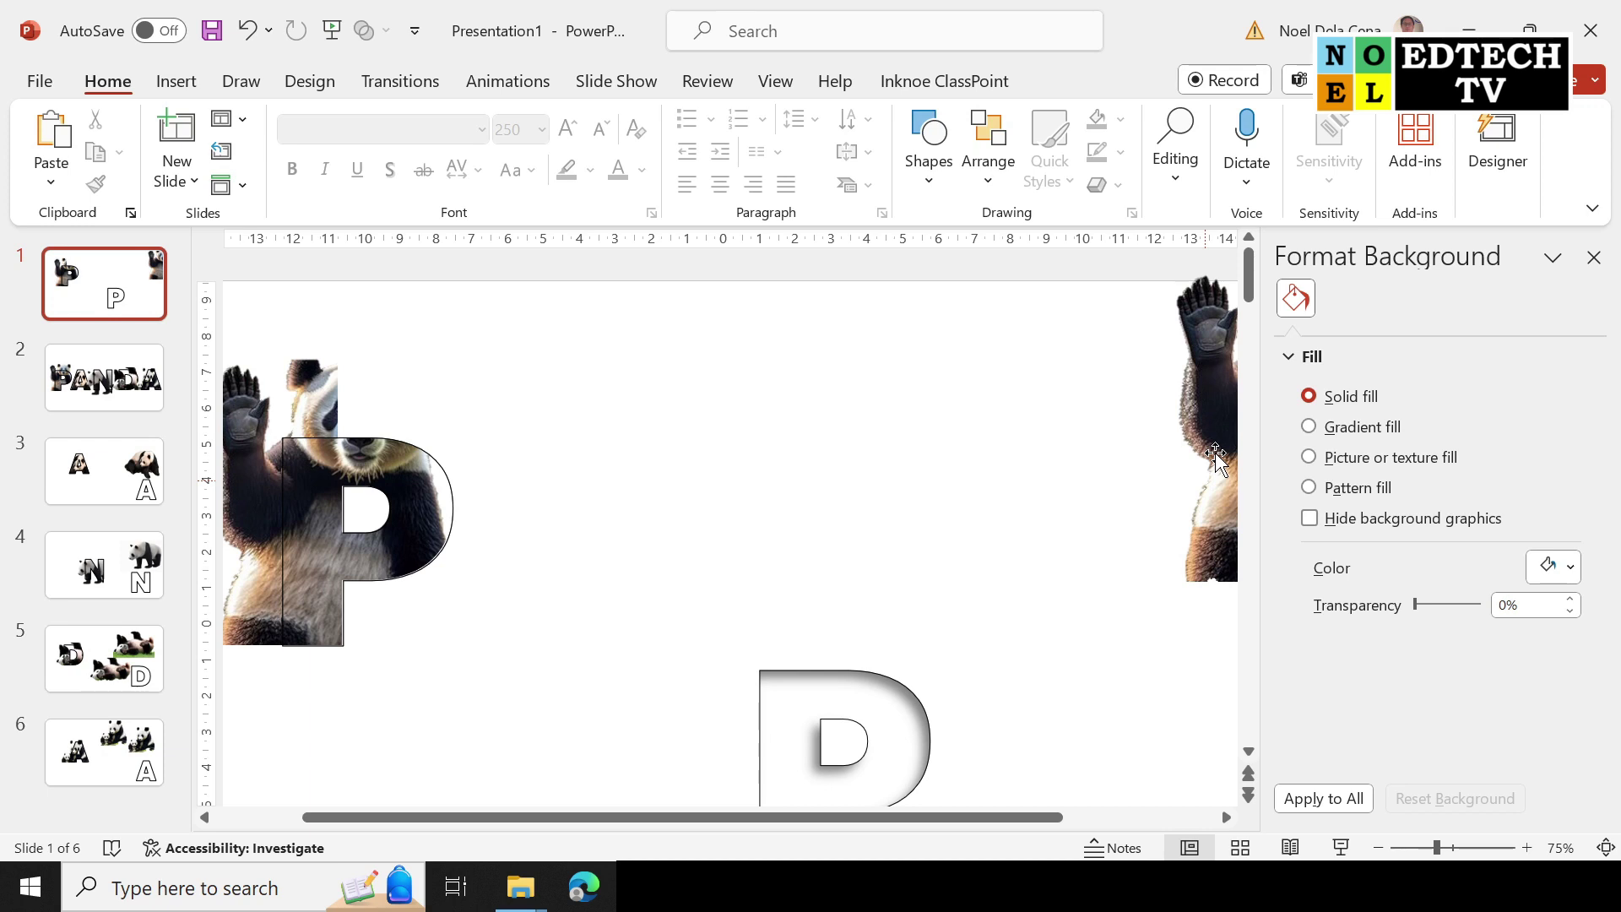
- Drag a second panda picture onto the left P and begin cropping it
{"action": "left_click_drag", "start_coordinate": [1216, 456], "coordinate": [247, 536]}
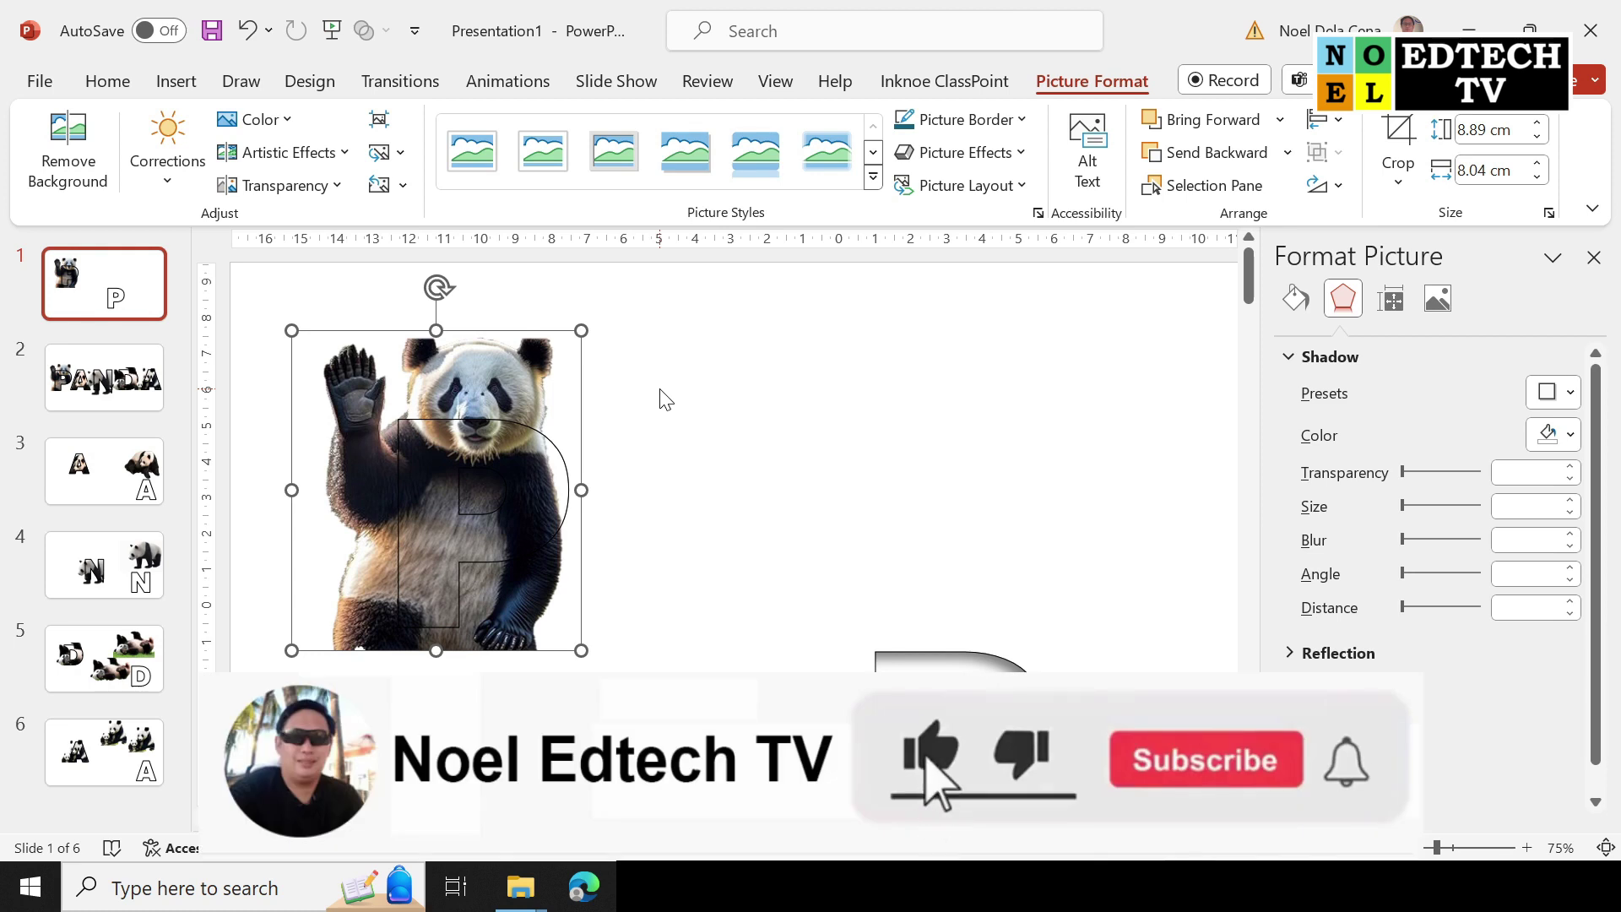
{"action": "left_click", "coordinate": [1398, 157]}
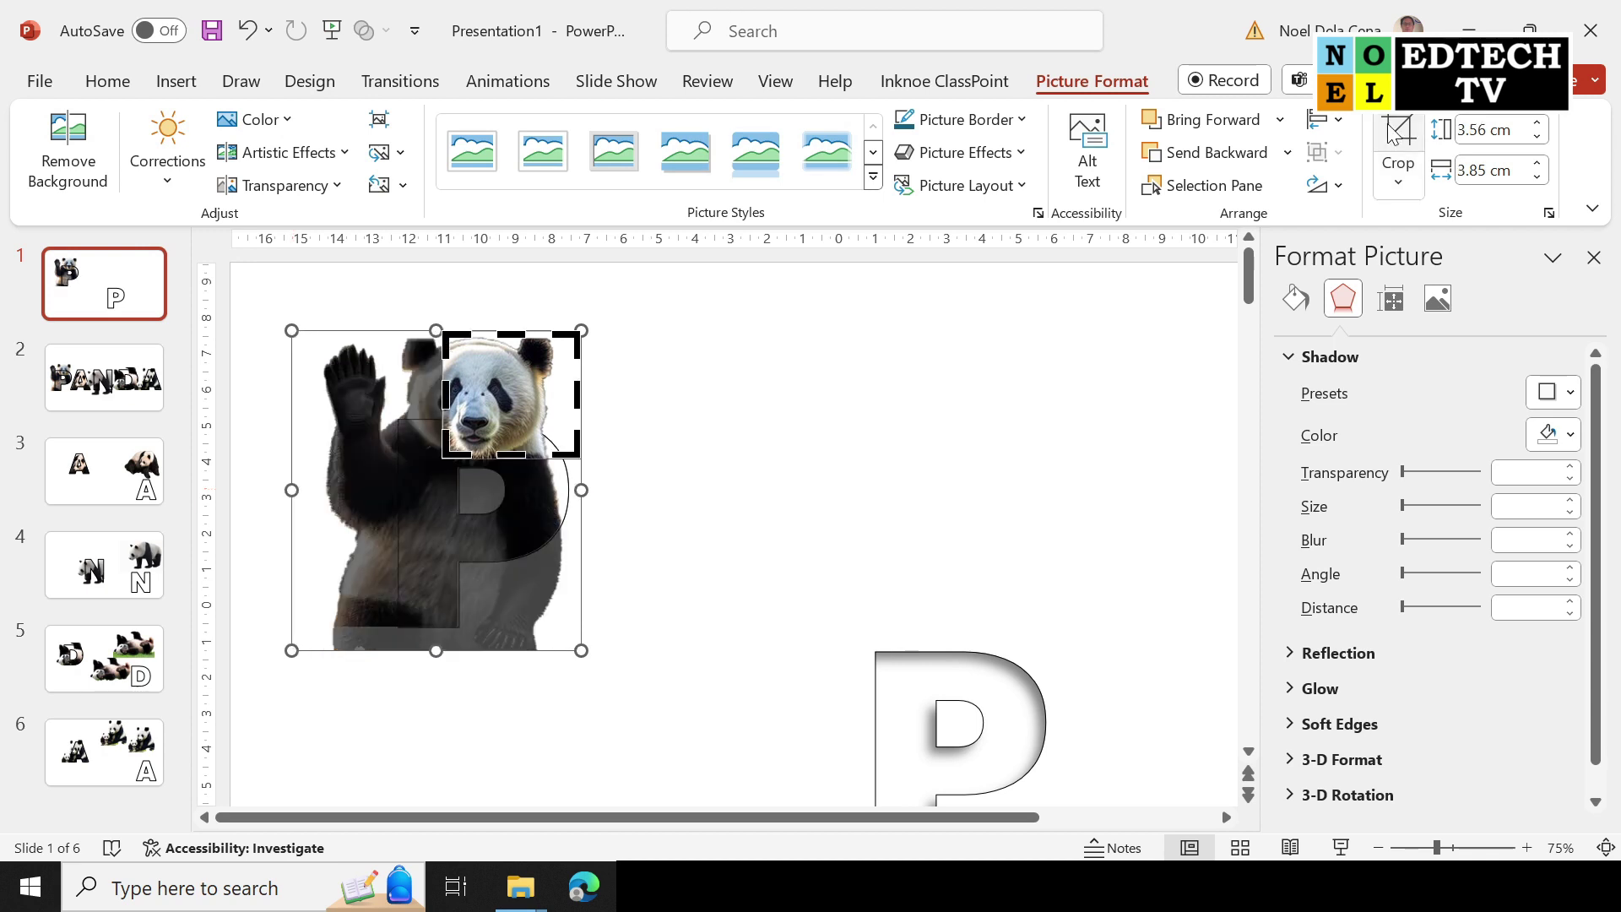
- Apply the crop, leaving a 3.56 by 3.85 cm panda head over the P
{"action": "left_click", "coordinate": [1021, 433]}
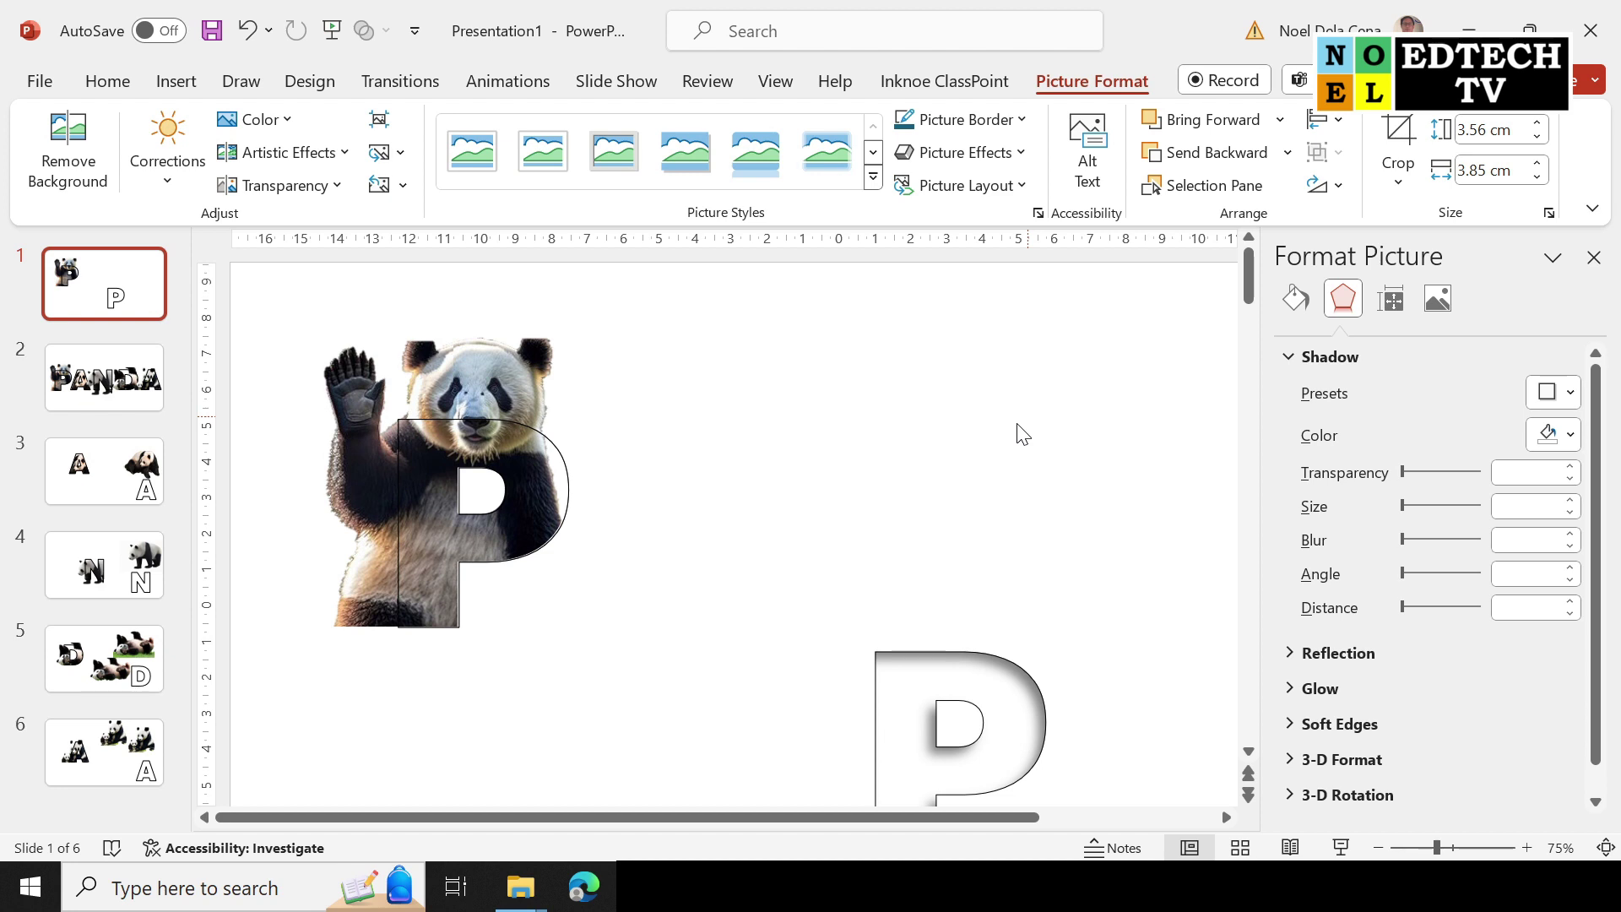
{"action": "left_click", "coordinate": [319, 333]}
{"action": "scroll", "coordinate": [318, 333], "scroll_direction": "down", "scroll_amount": 1}
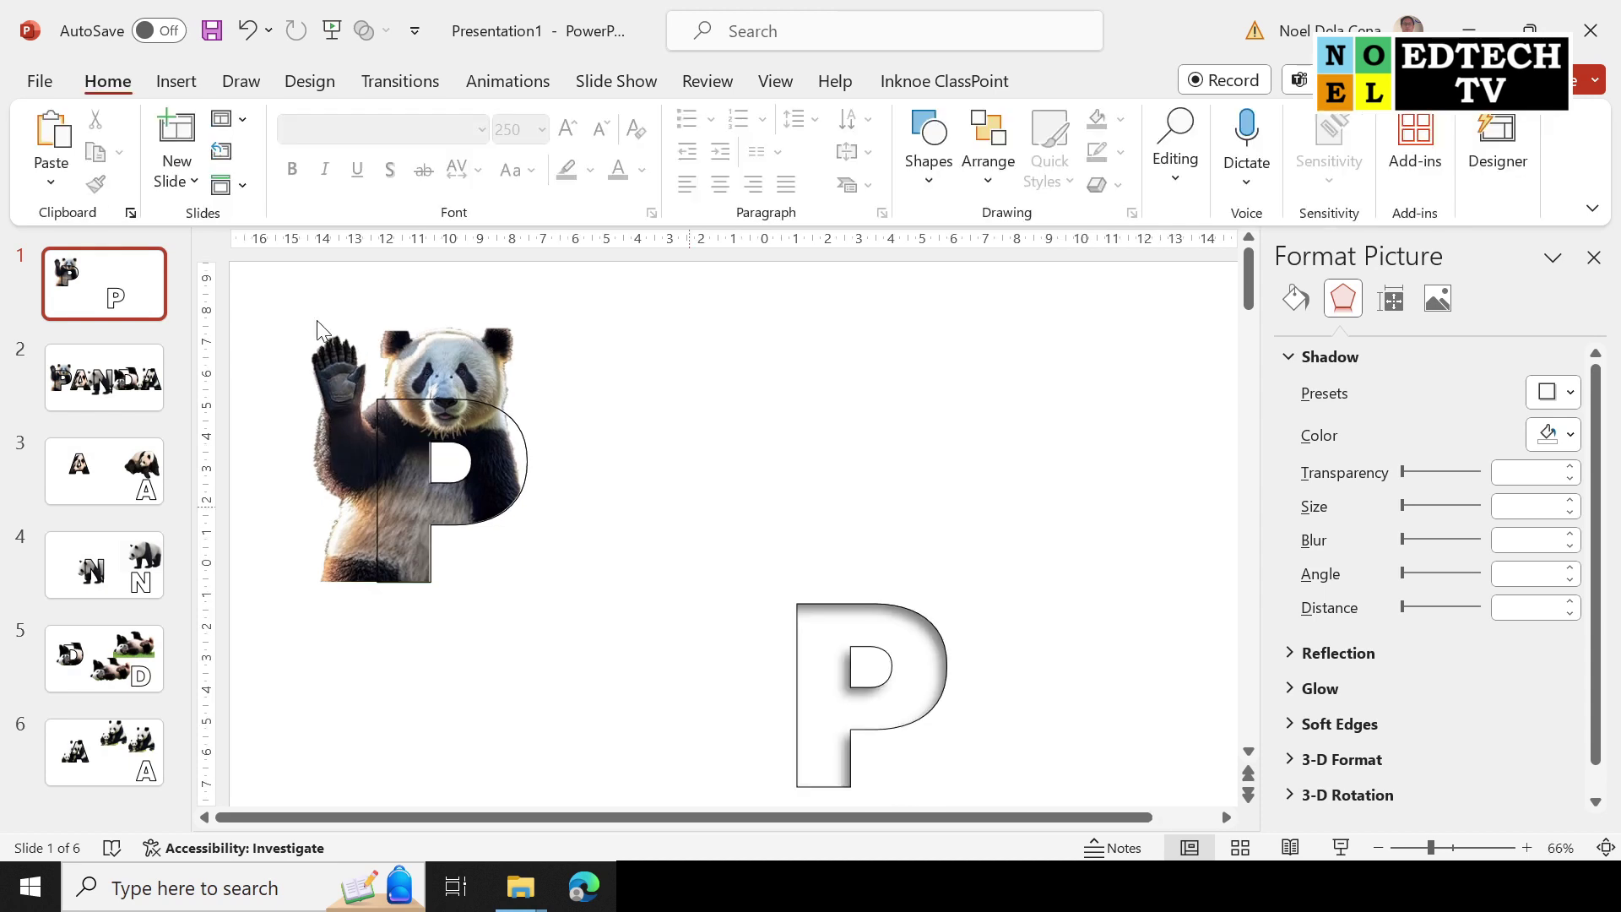